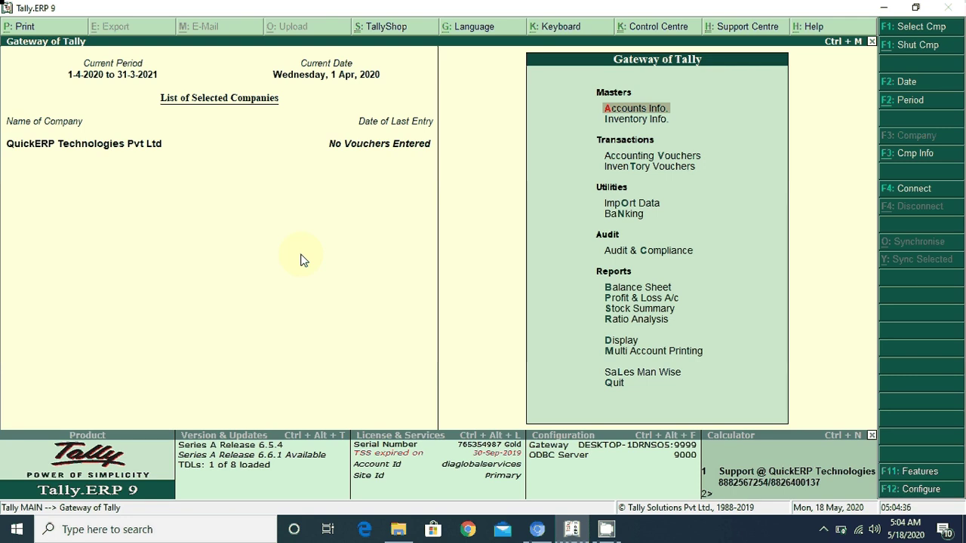
Step: Open the Axis Bank ledger for alteration to review its group and bank details, and quit it without changes
key("Return")
type("la")
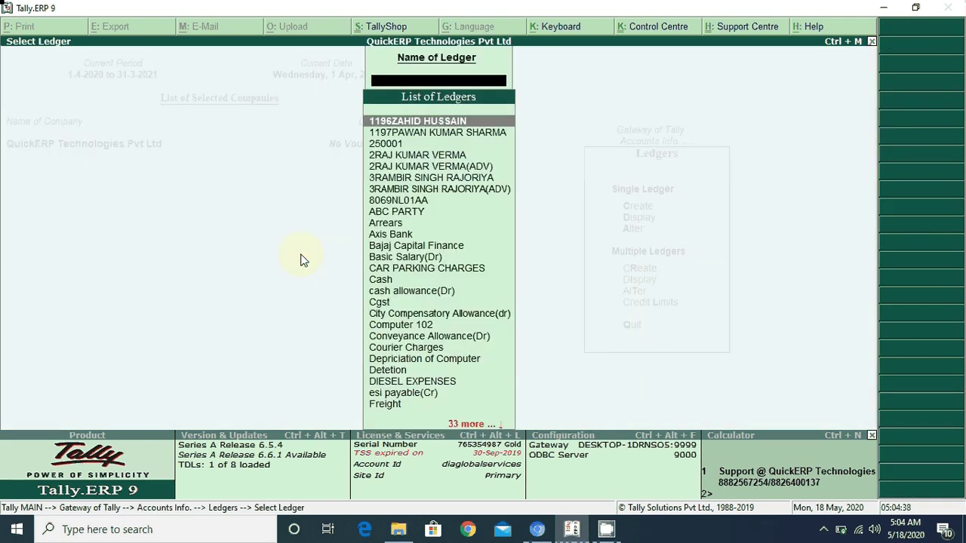
type("Ax")
key("Return")
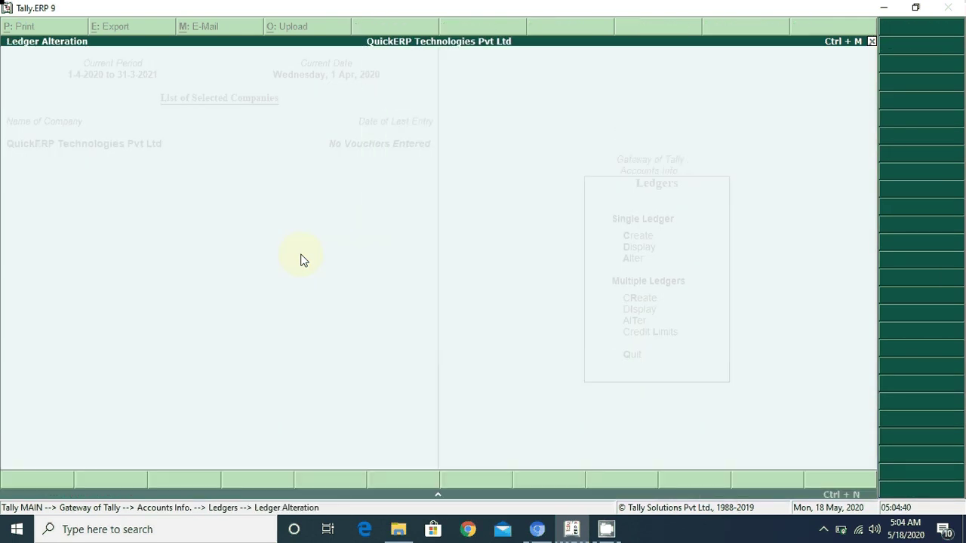
key("Escape")
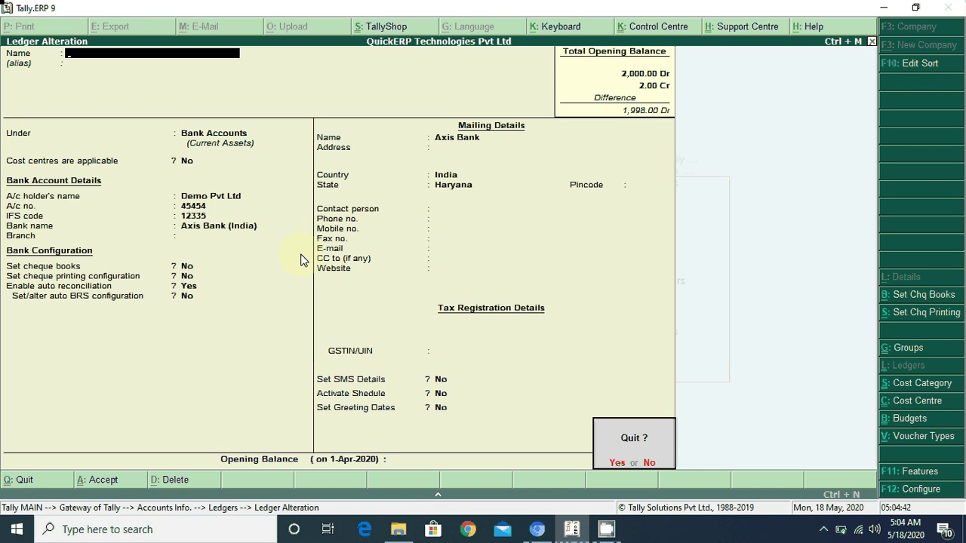
type("y")
Step: Open the IDFC FINANCE ledger for alteration to review its group, and return to the Gateway of Tally without changes
type("Fin")
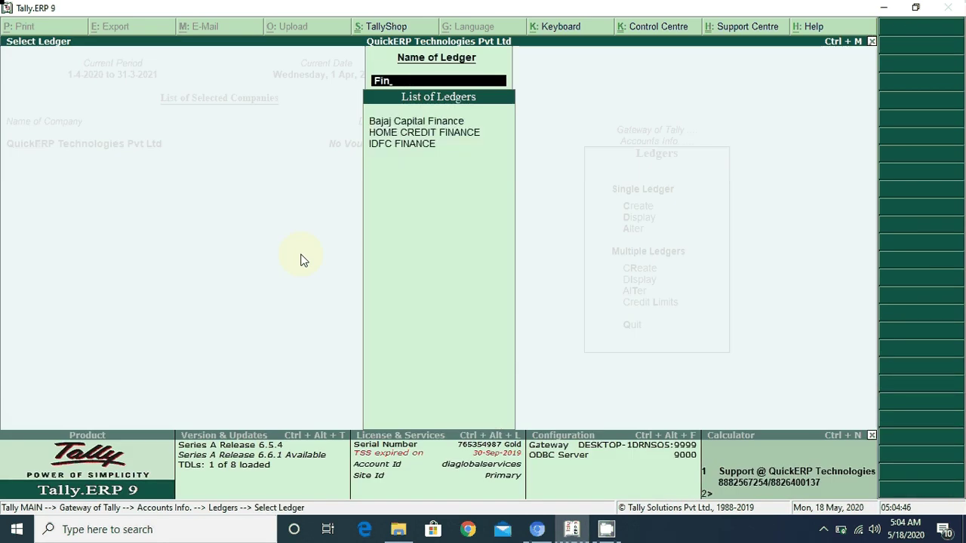
key("Down")
key("Down")
key("Down")
key("Return")
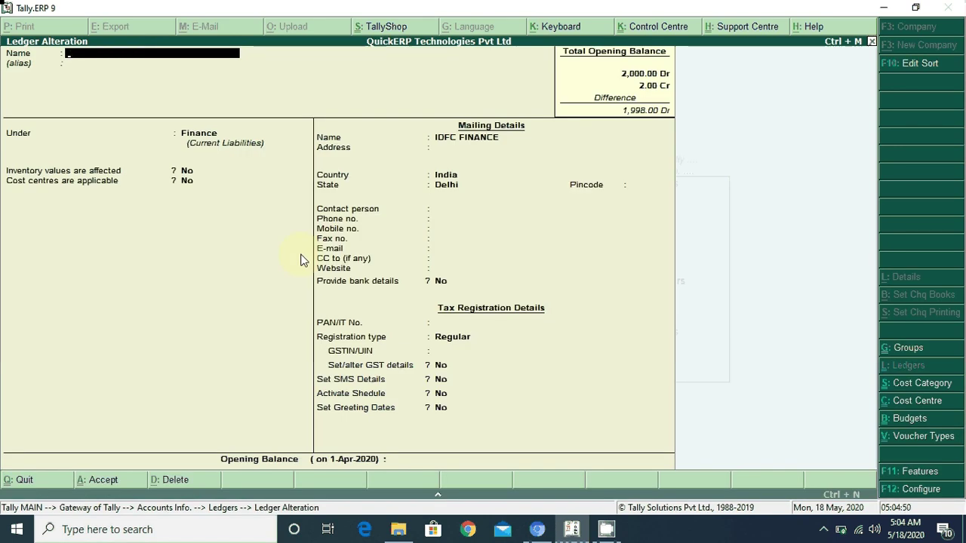
key("Escape")
key("Escape")
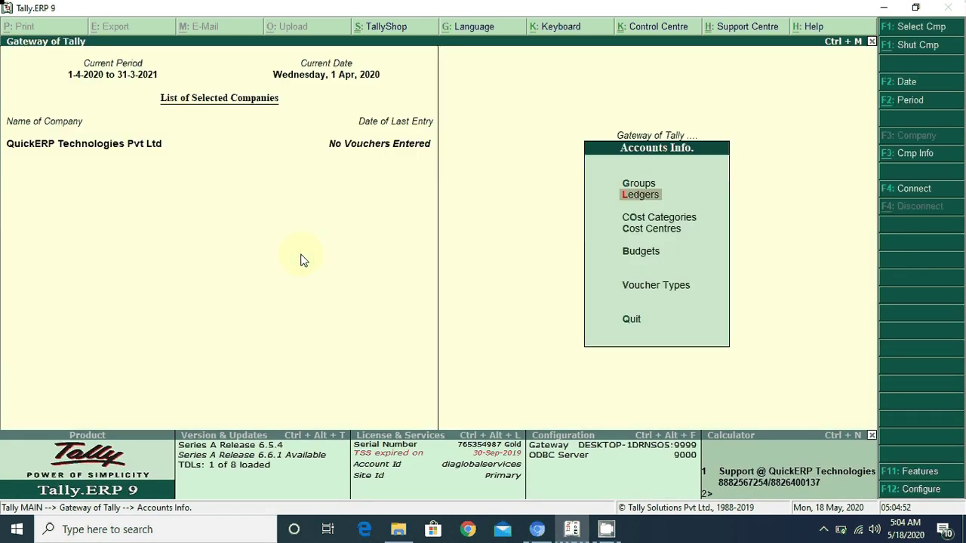
key("Escape")
key("Escape")
key("n")
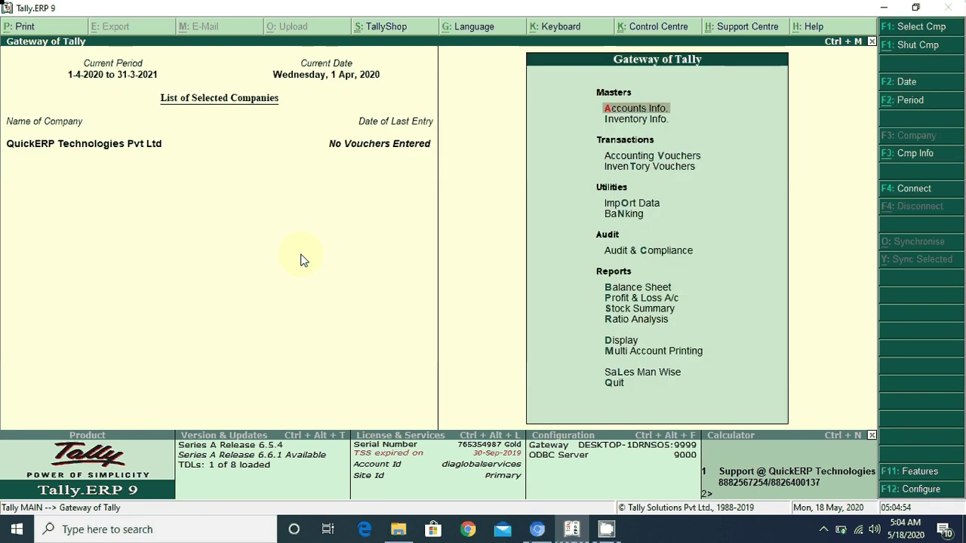
Step: Start a new accounting voucher of the Gst Sales type
key("v")
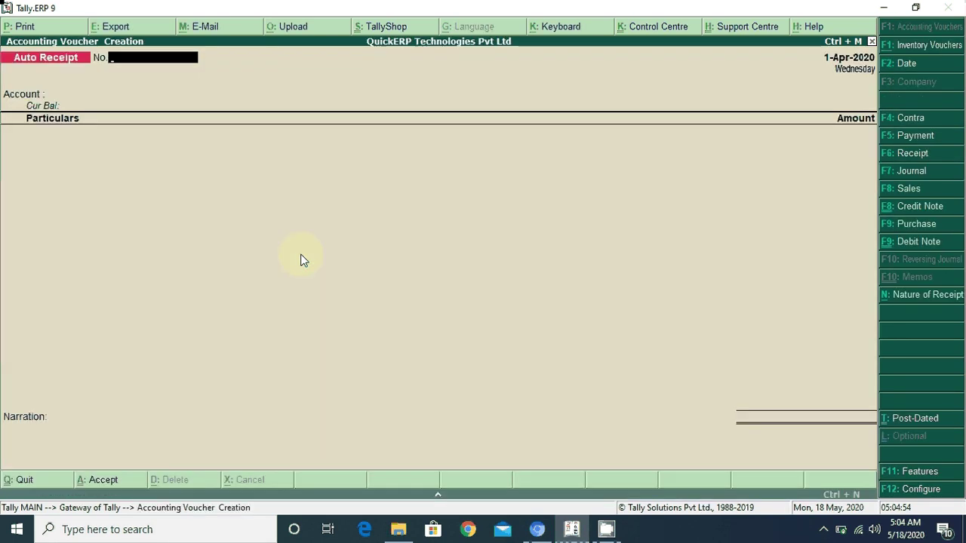
left_click(901, 191)
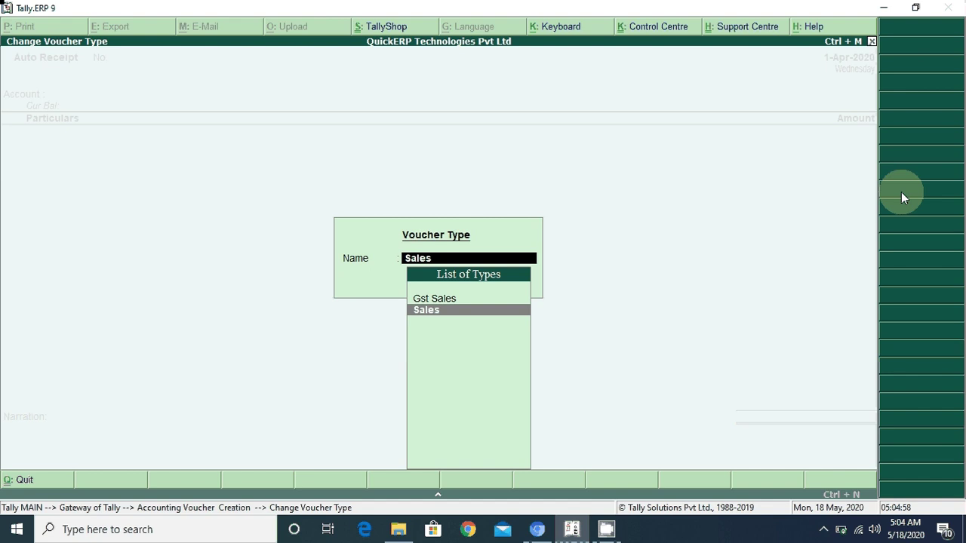
key("Up")
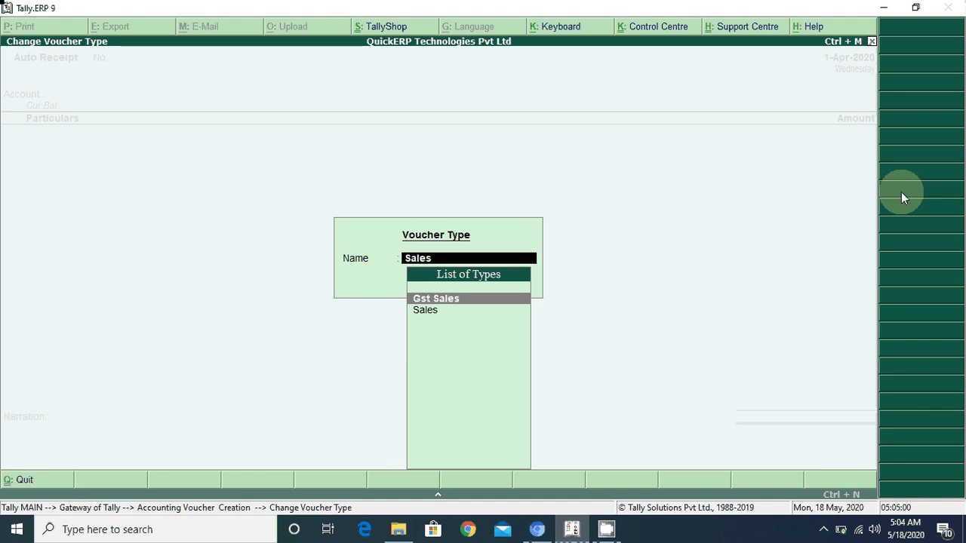
key("Return")
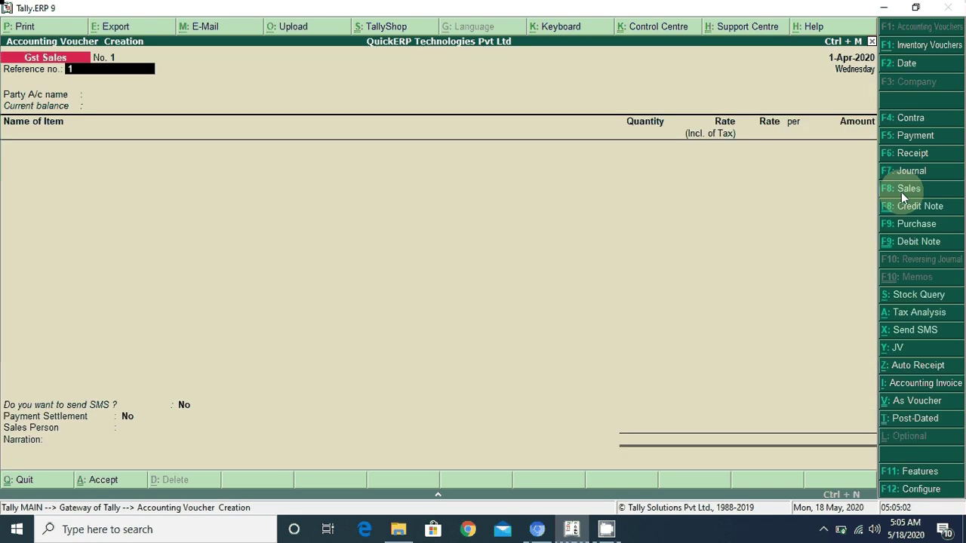
Step: Enter reference number 1, choose ABC PARTY as the party account, and accept its party details with no delivery notes
type("1")
key("Return")
type("a")
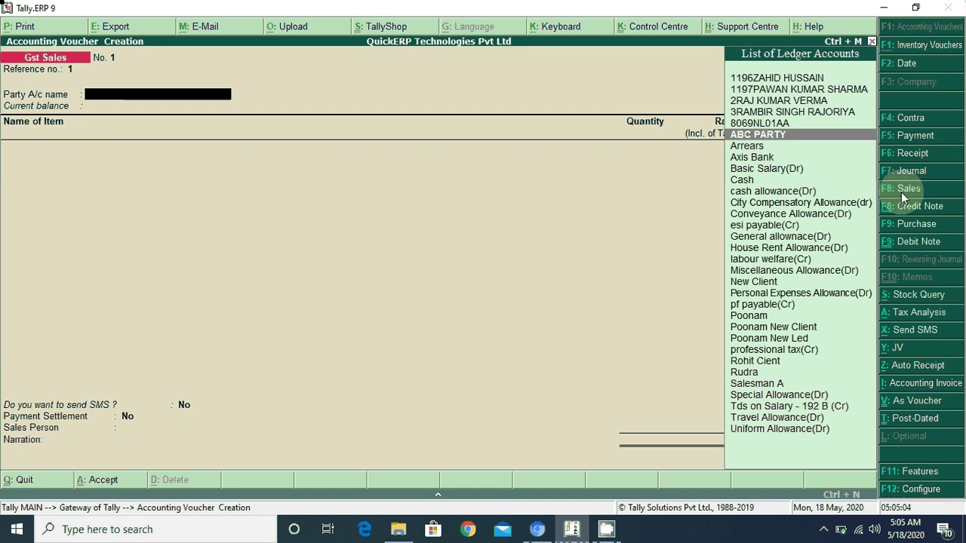
key("Return")
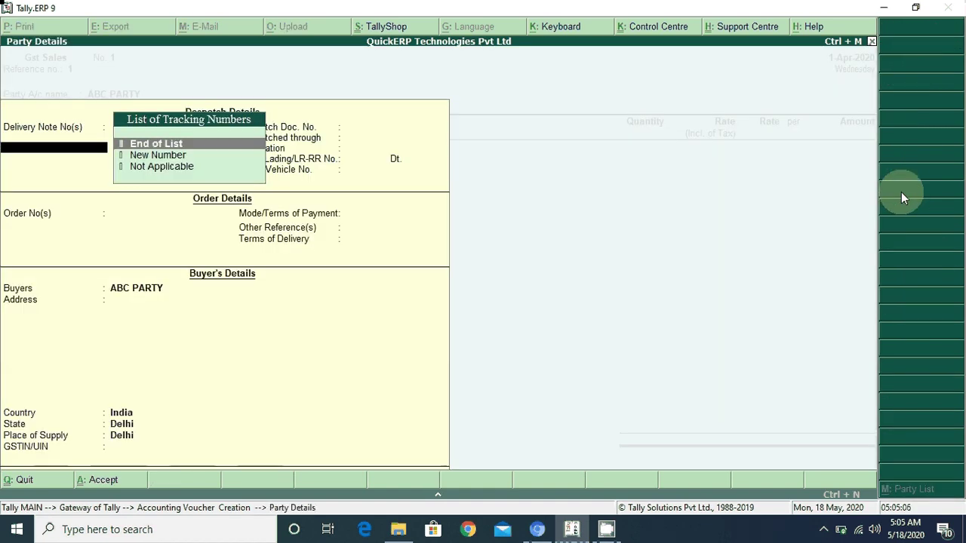
key("Return")
key("Return")
key("Return")
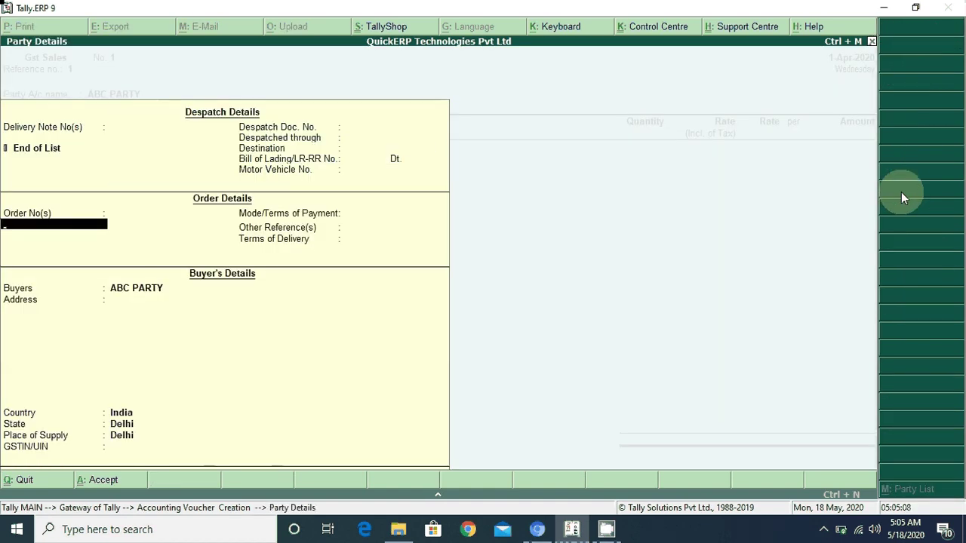
key("ctrl+a")
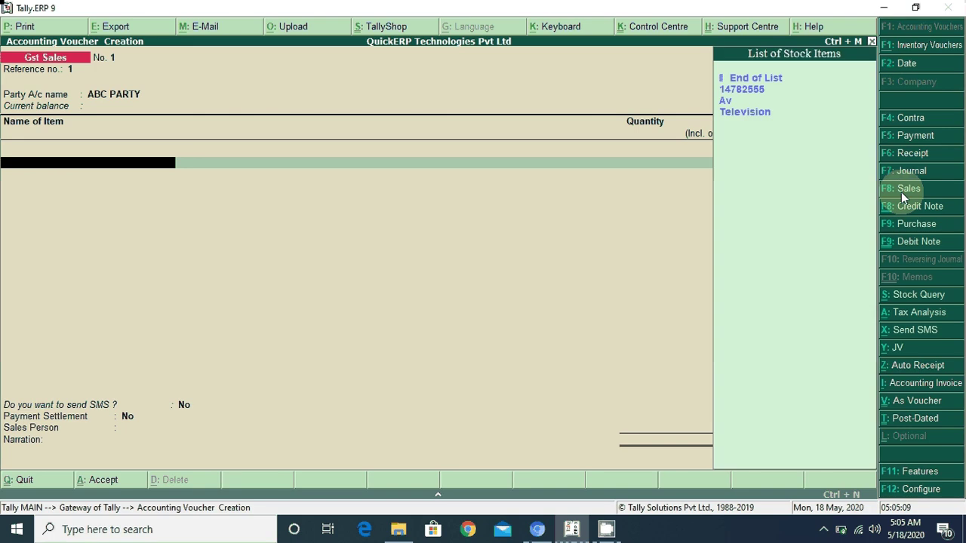
Step: Add the Television stock item with tracking number Not Applicable and assign it new batch number 1
key("Down")
key("Down")
key("Down")
key("Return")
key("Return")
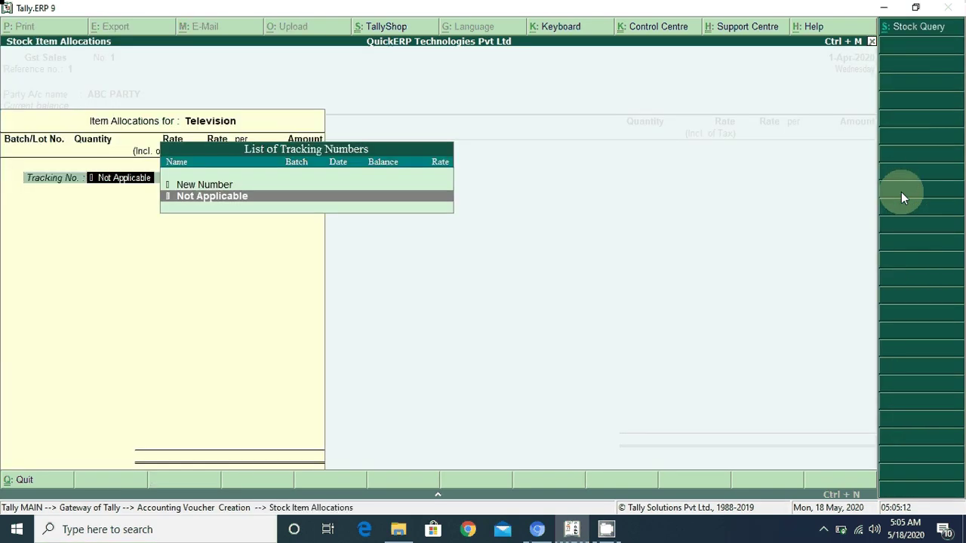
key("Return")
key("Return")
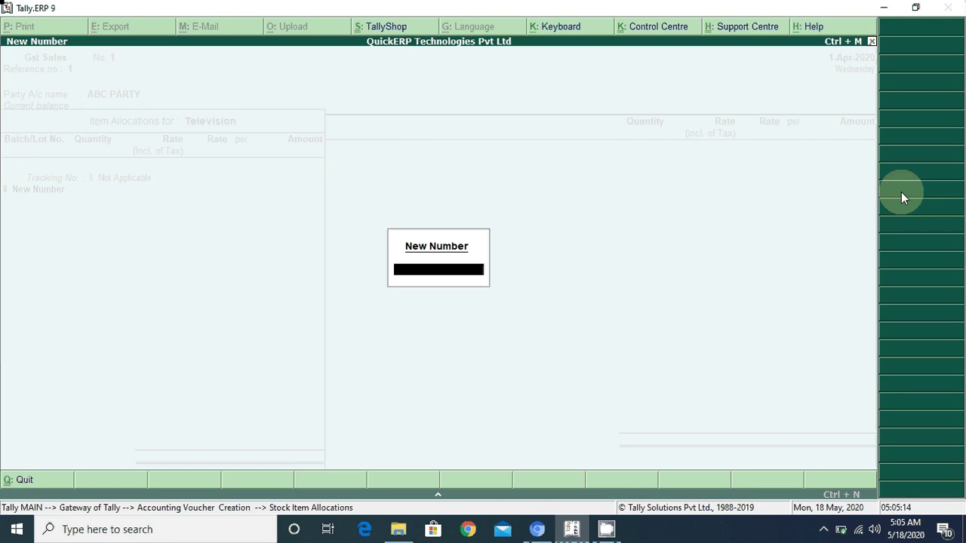
type("1")
key("Return")
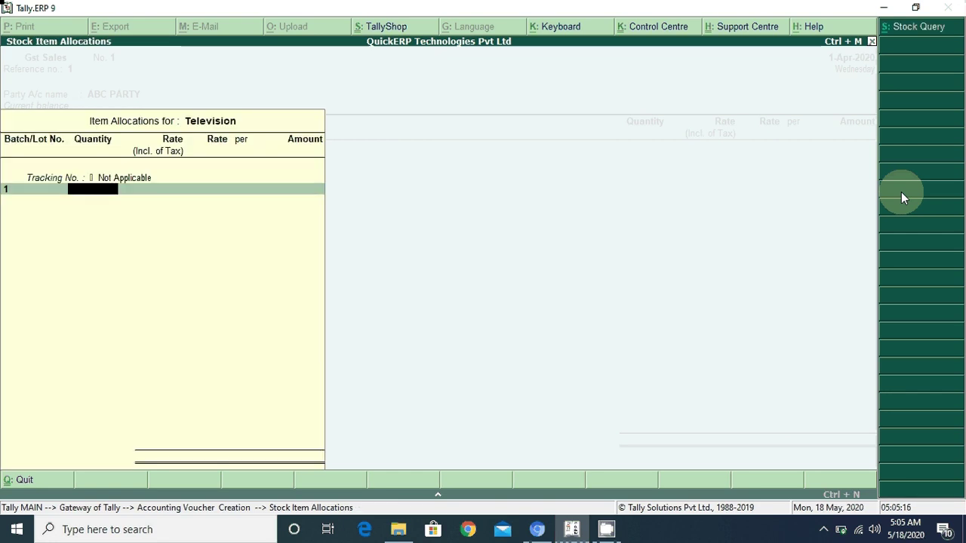
Step: Set the Television quantity to 1 pcs and its tax-inclusive rate to 50,000
key("Return")
key("Return")
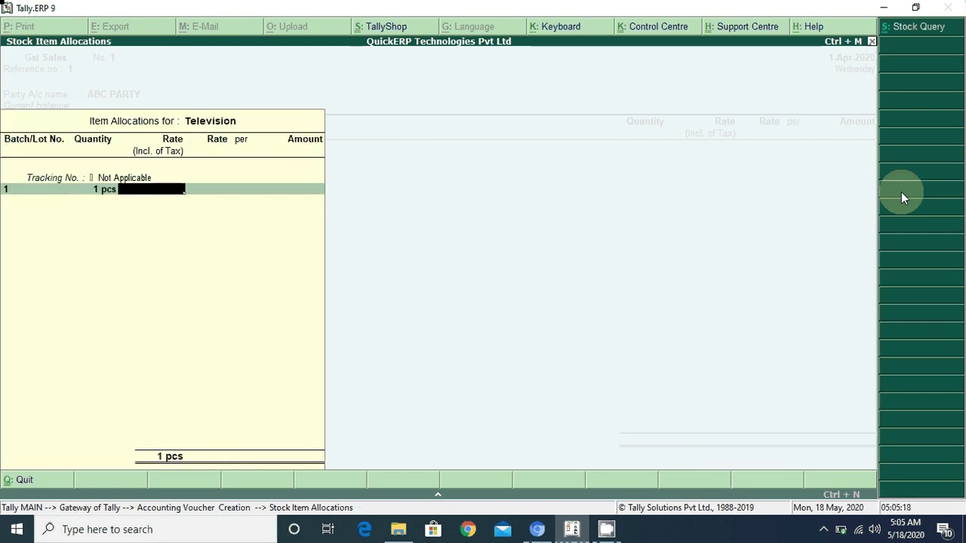
type("50,000")
key("Return")
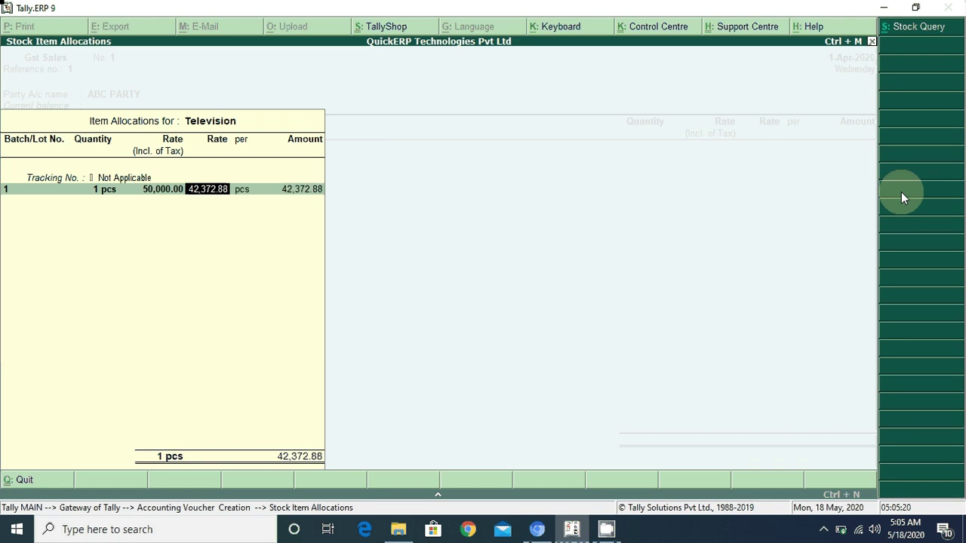
Step: Accept the Television allocation under the Sales ledger with the default tax classification, and finish the item list
key("Return")
key("Return")
key("Return")
key("Return")
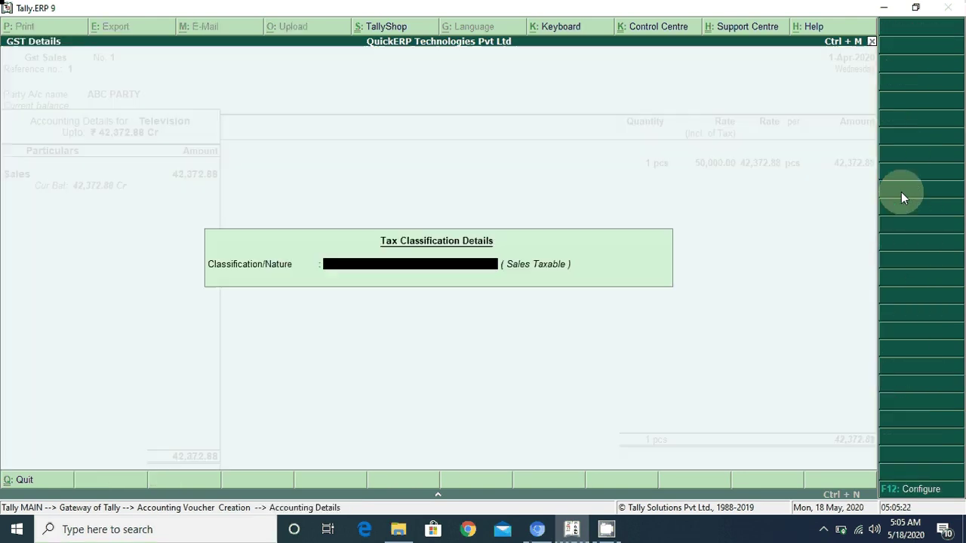
key("Return")
key("Return")
key("Return")
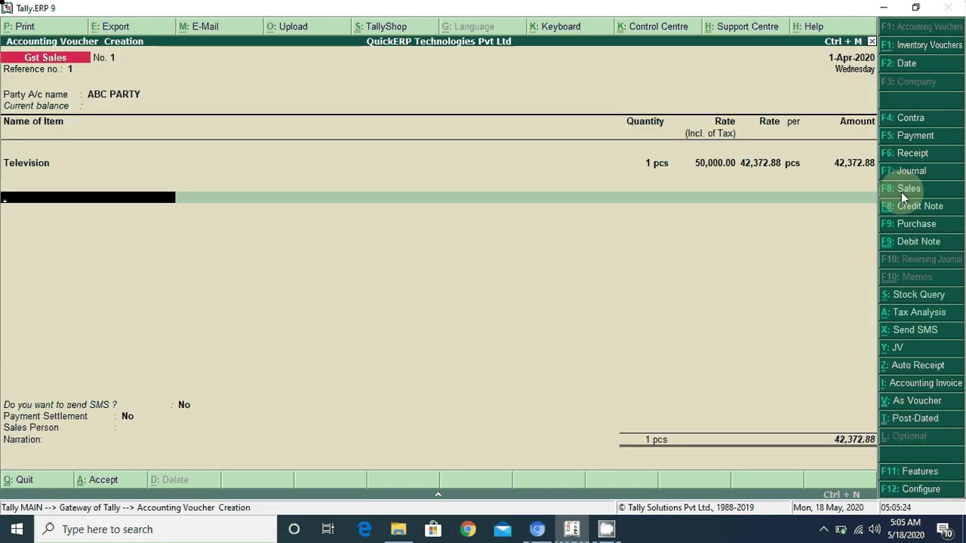
Step: Add the Cgst and Sgst tax ledgers below the Television item, leaving their descriptions blank
type("Cg")
key("Return")
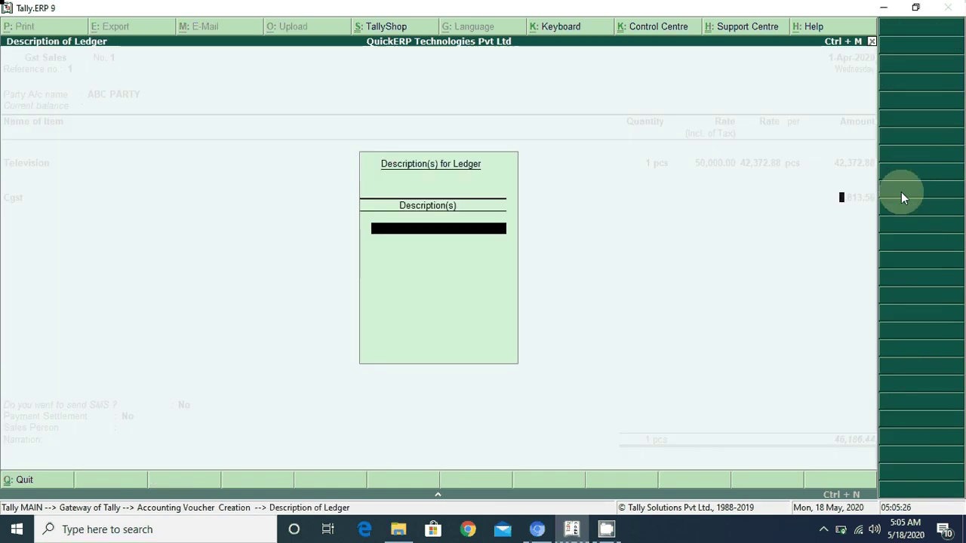
key("Return")
key("Return")
type("Sg")
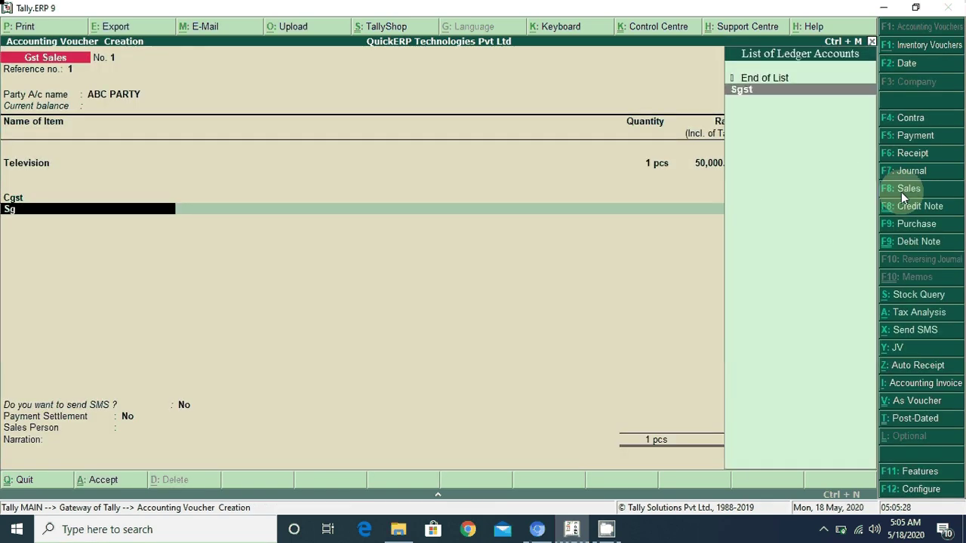
key("Return")
key("Return")
key("Return")
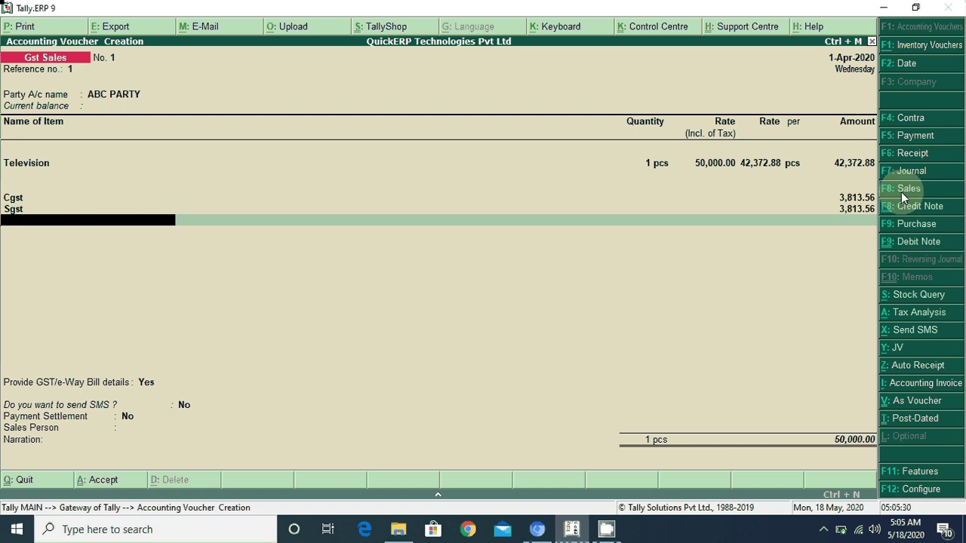
Step: Finish the ledger list, accept the GST/e-Way Bill details as they stand, and keep SMS sending at No
key("Return")
key("Return")
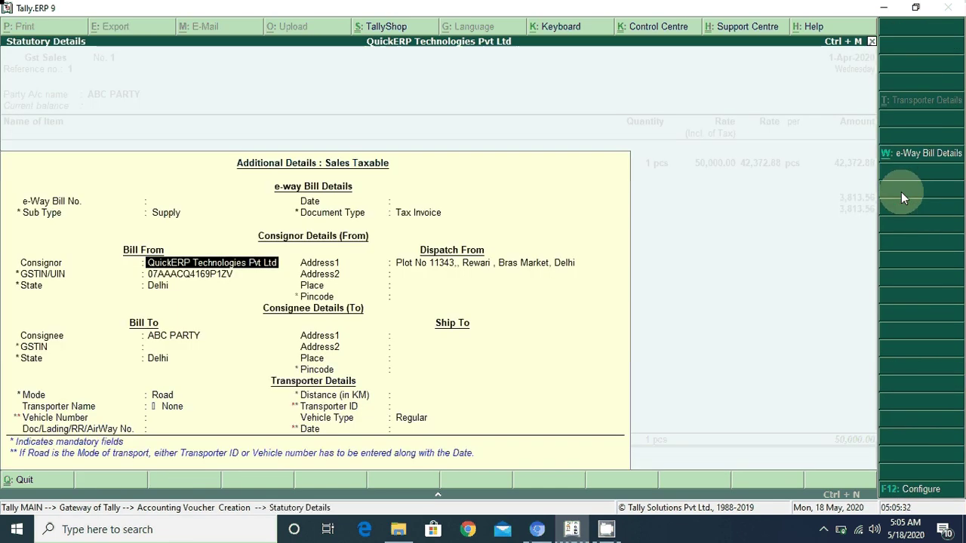
key("ctrl+a")
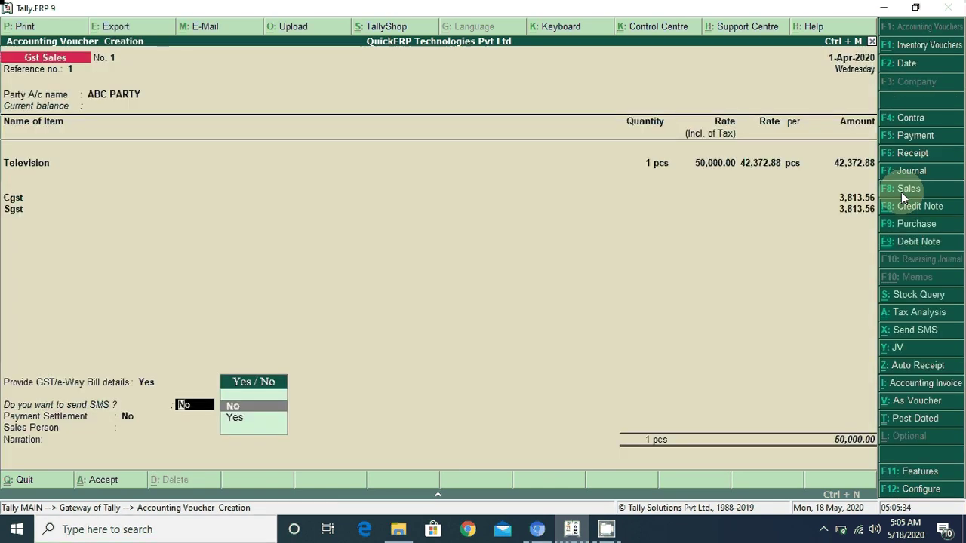
key("Return")
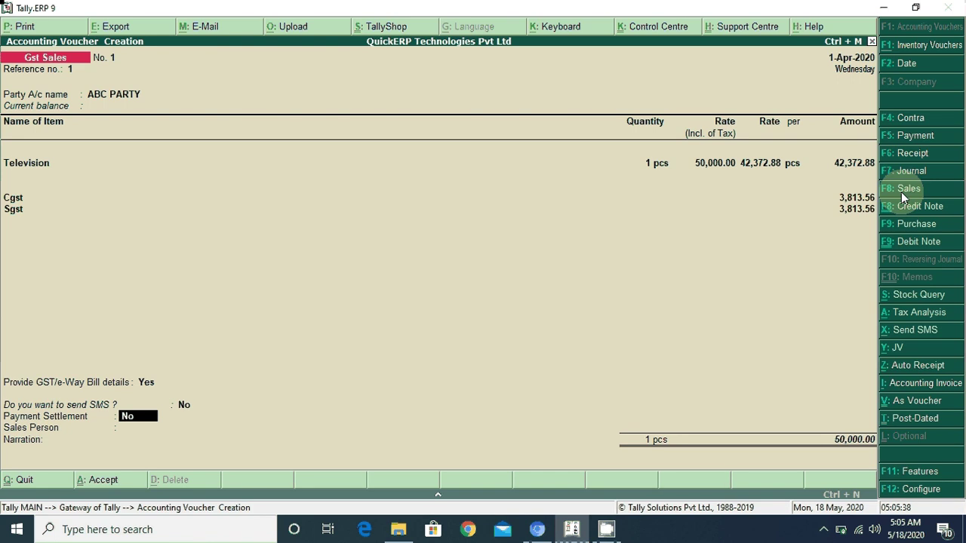
Step: Set Payment Settlement to Yes and enter 10,000 as the cash amount received
key("y")
key("Return")
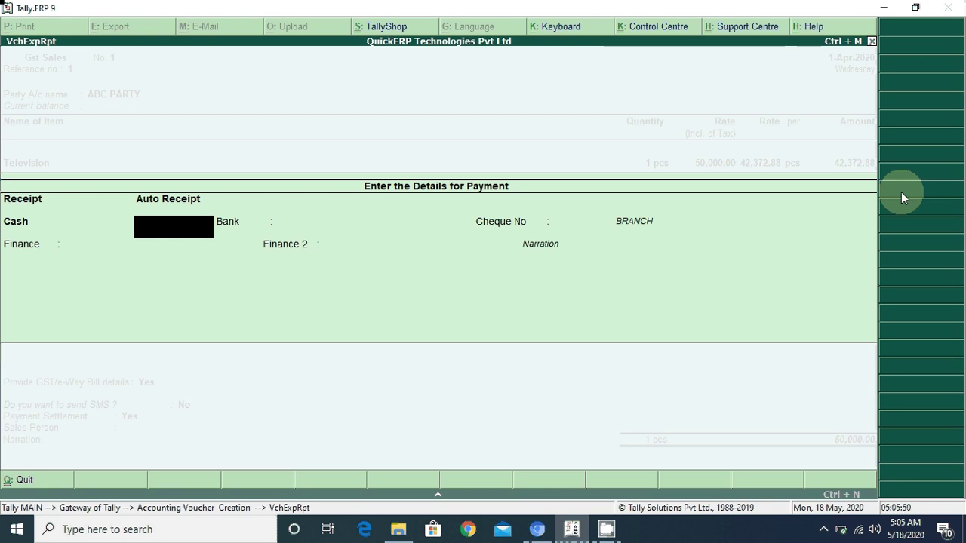
type("10000")
key("Return")
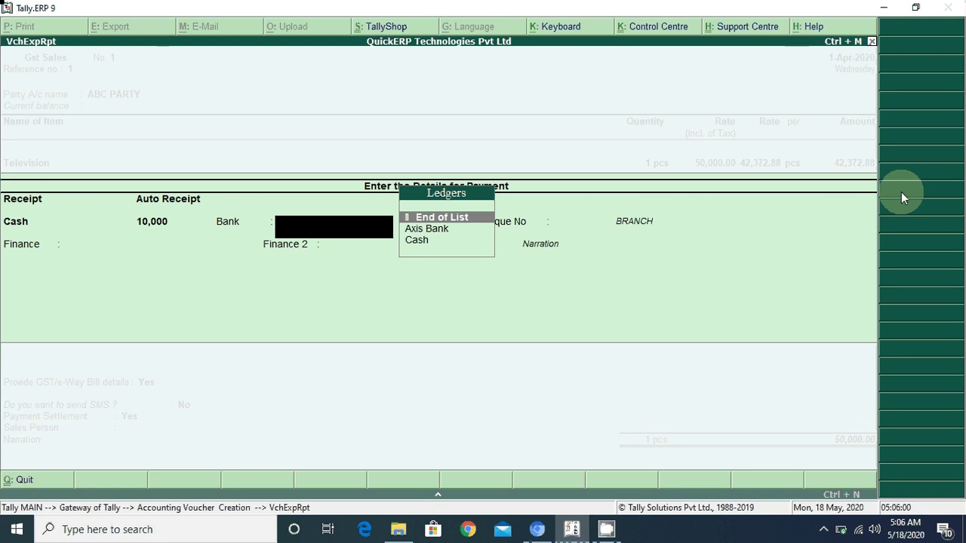
Step: Choose Axis Bank for the bank payment with an amount of 10,000, leaving the cheque number and branch blank
key("Down")
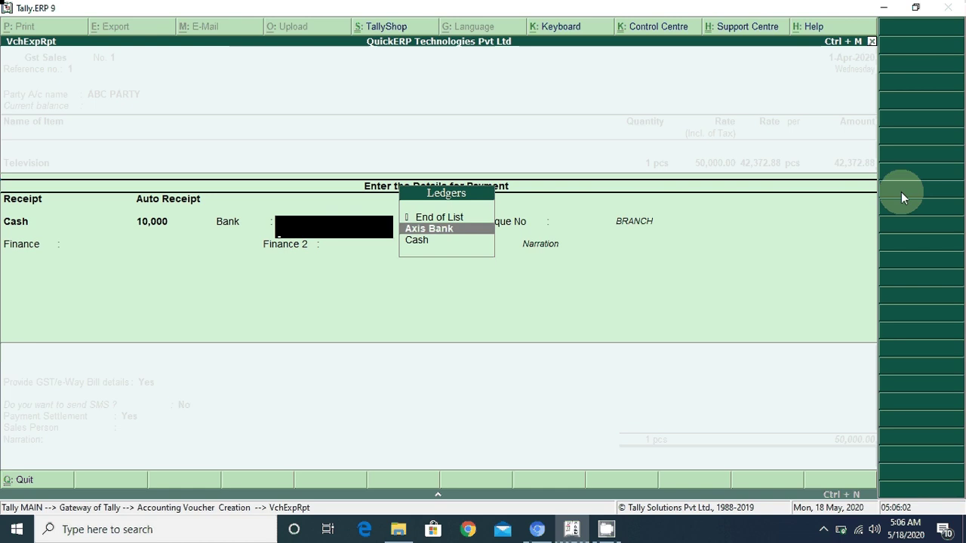
key("Return")
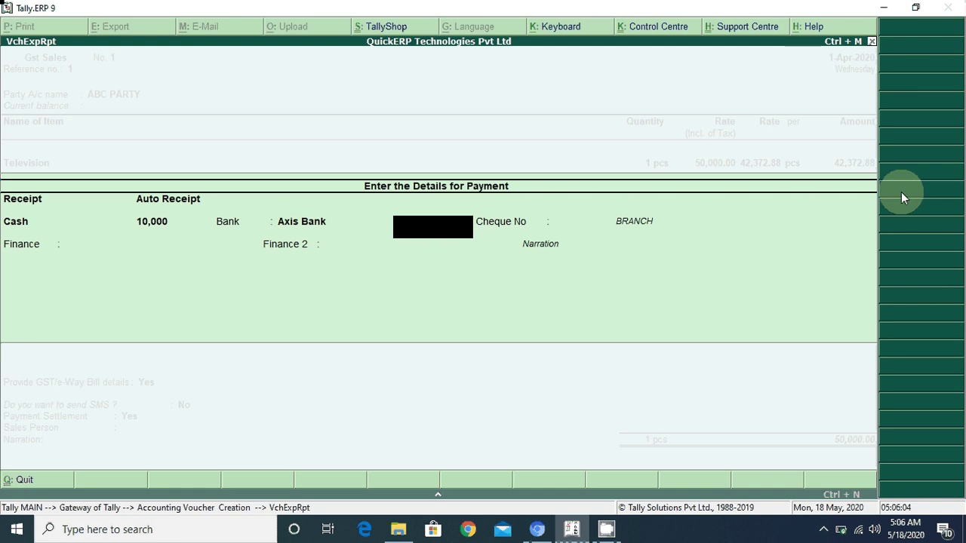
type("10,000")
key("Return")
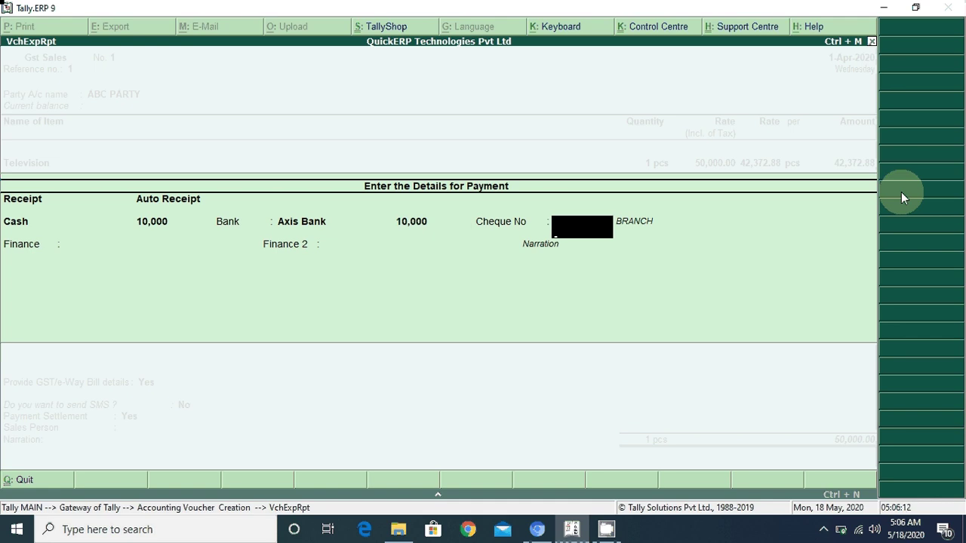
key("Return")
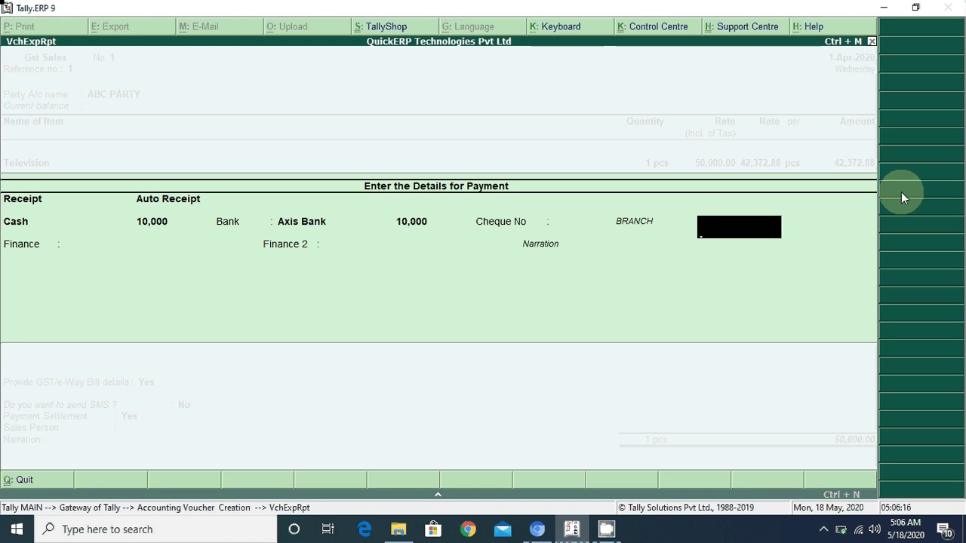
key("Return")
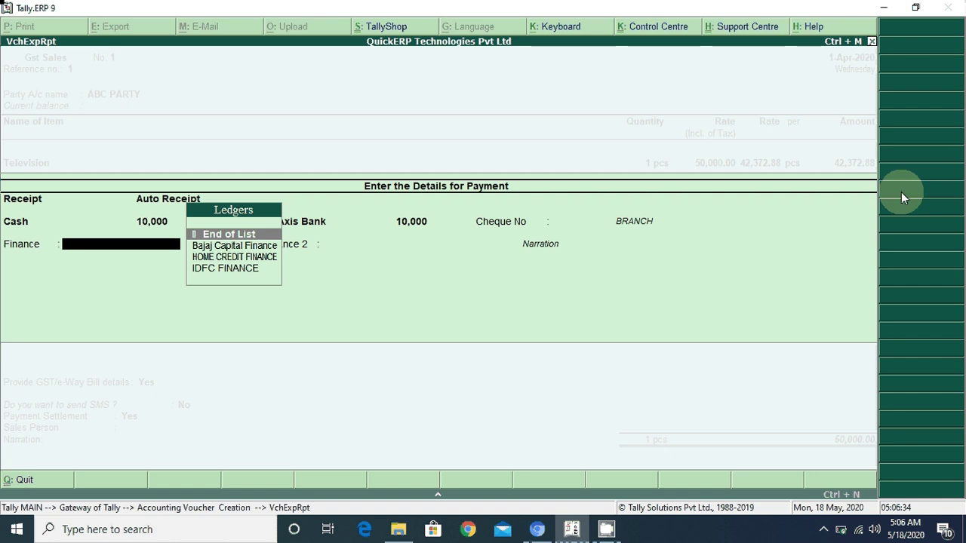
Step: Choose Bajaj Capital Finance as the finance ledger in the payment details with an amount of 20,000
key("Down")
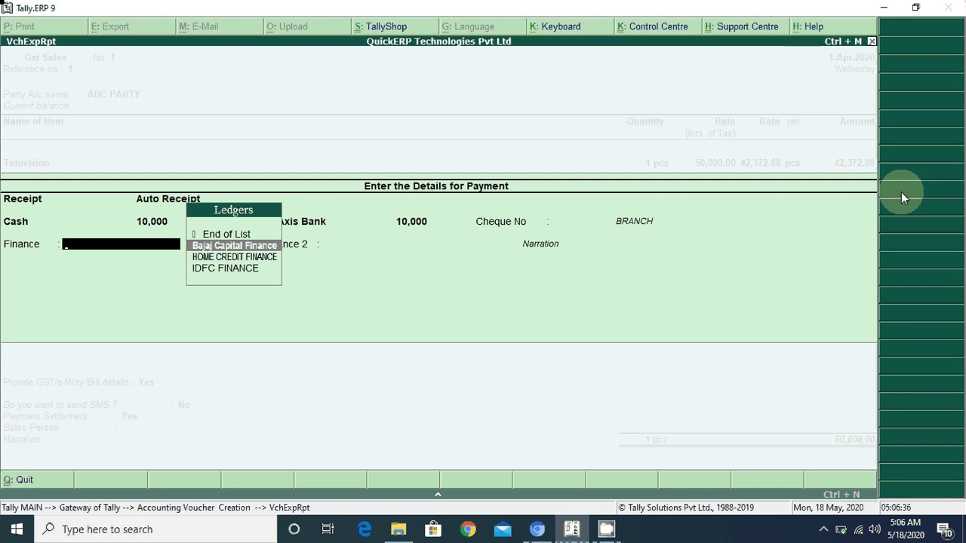
key("Return")
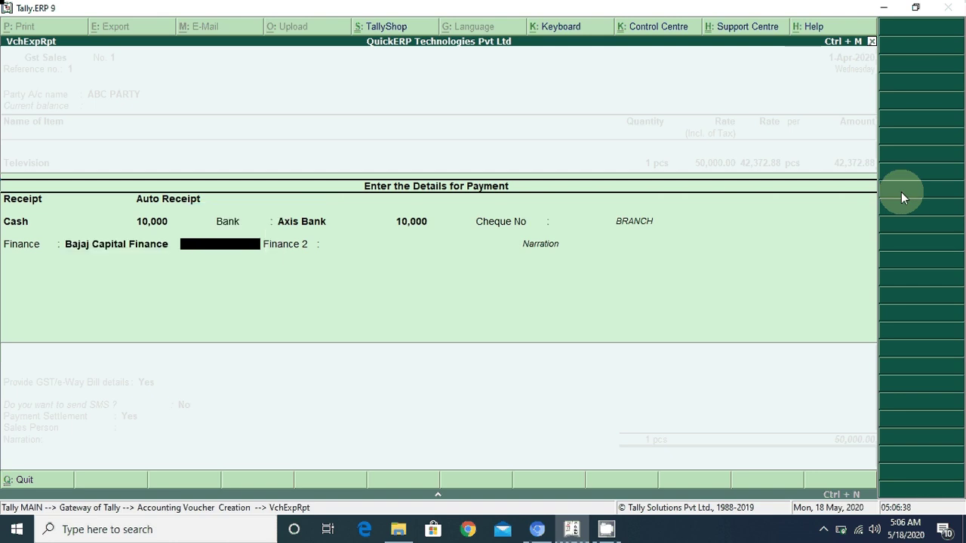
type("400")
key("BackSpace")
key("BackSpace")
key("BackSpace")
type("20000")
key("Return")
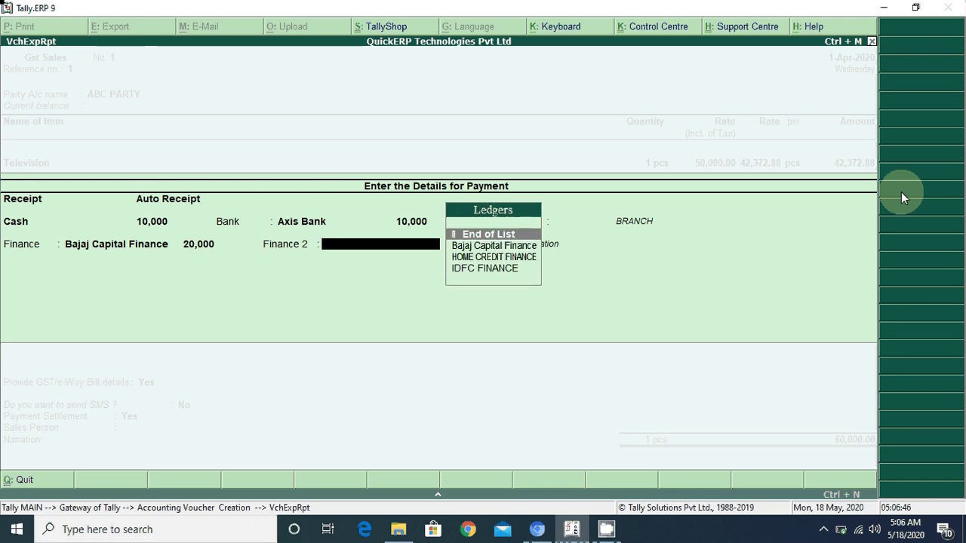
Step: Leave the second finance ledger unused and the payment narration blank, and fill in the voucher's sales person
key("Return")
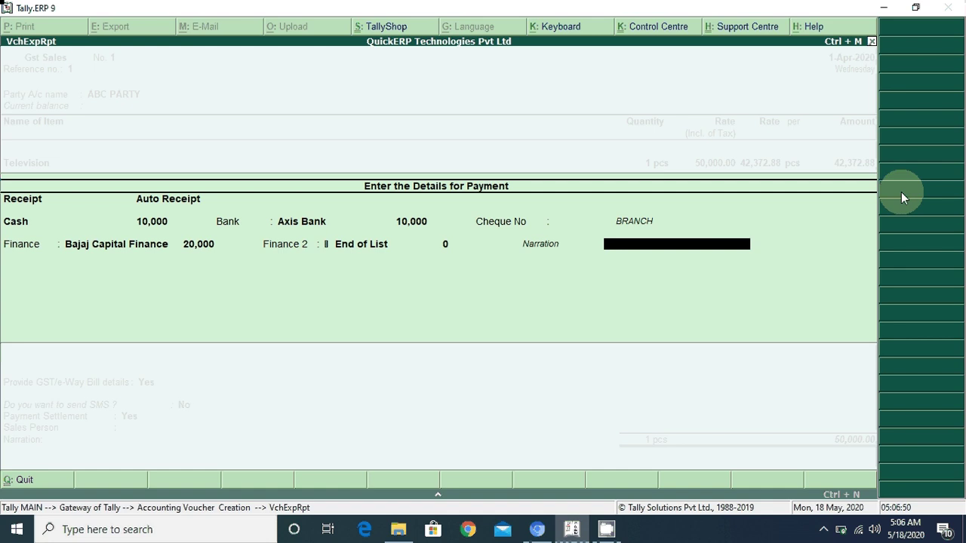
key("Return")
key("Return")
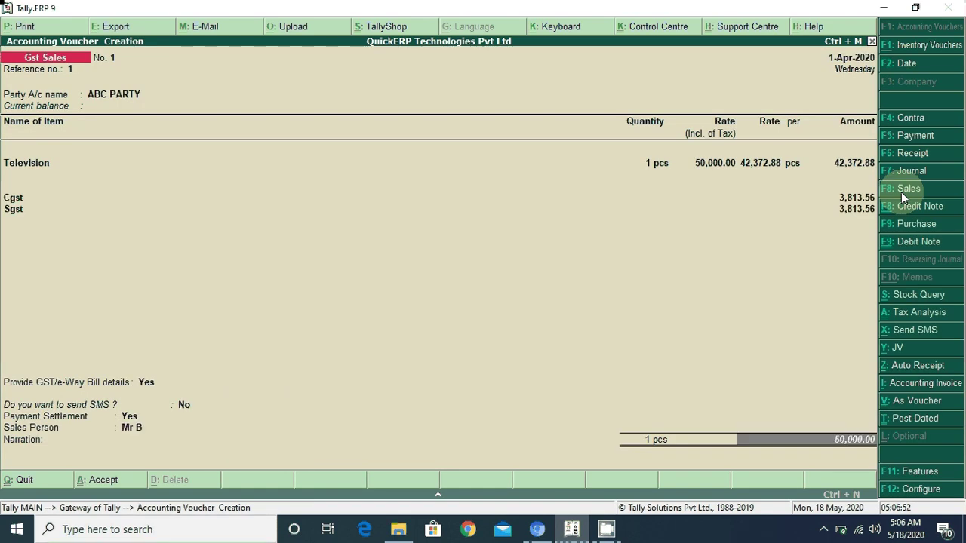
Step: Leave the voucher narration blank, accept the bill-wise New Ref 1 for 50,000.00 Dr, save the Gst Sales voucher and leave voucher creation
key("Return")
key("Return")
key("Return")
key("Return")
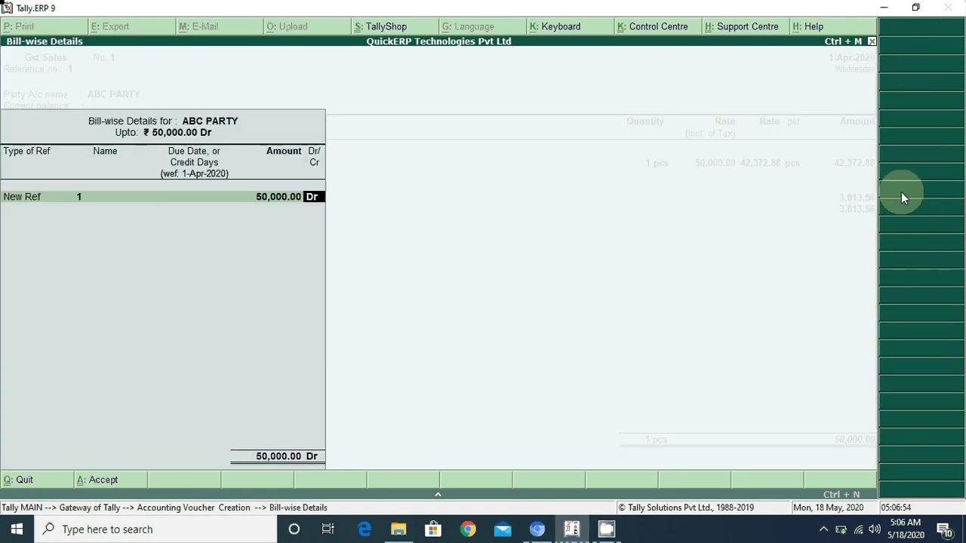
key("Return")
key("Return")
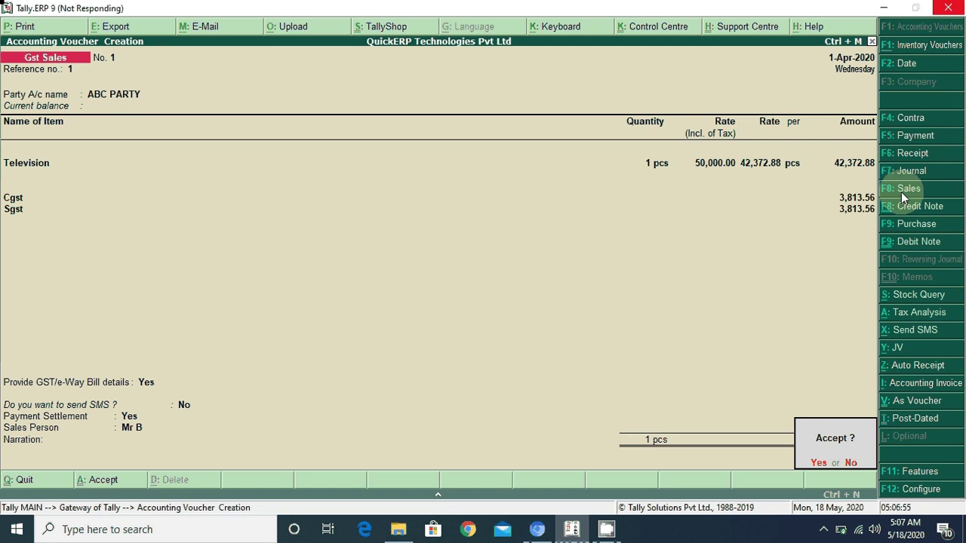
key("Escape")
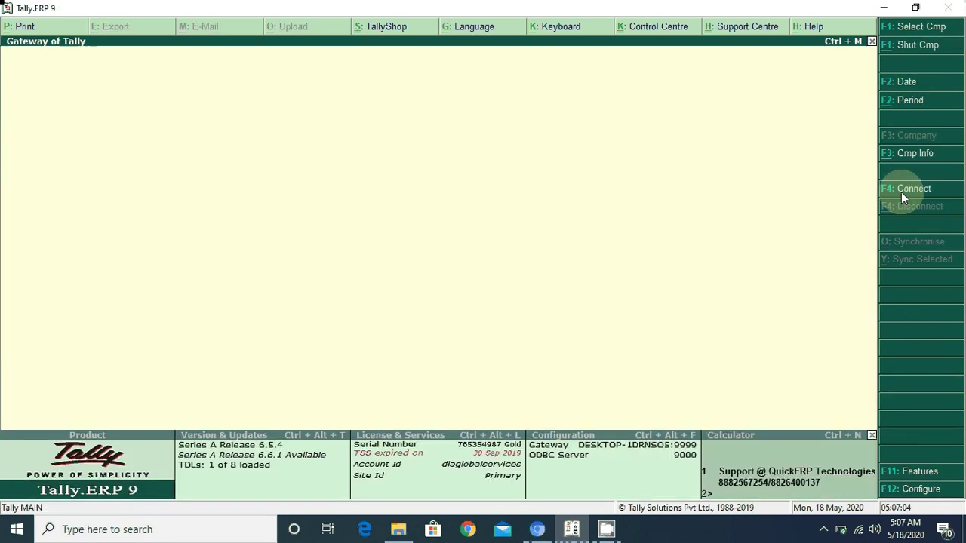
Step: Open the Gst Sales voucher of ABC PARTY from the Day Book
key("d")
key("Return")
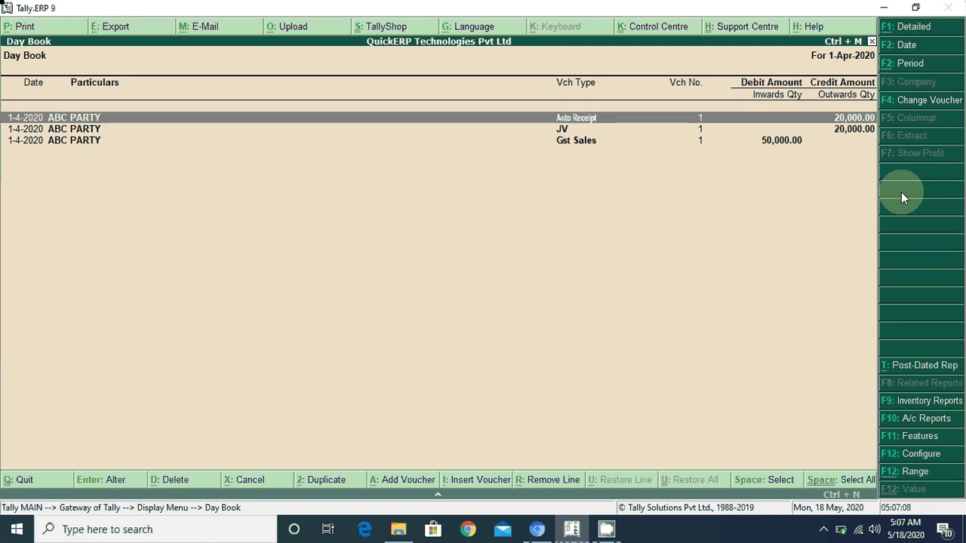
key("Down")
key("Down")
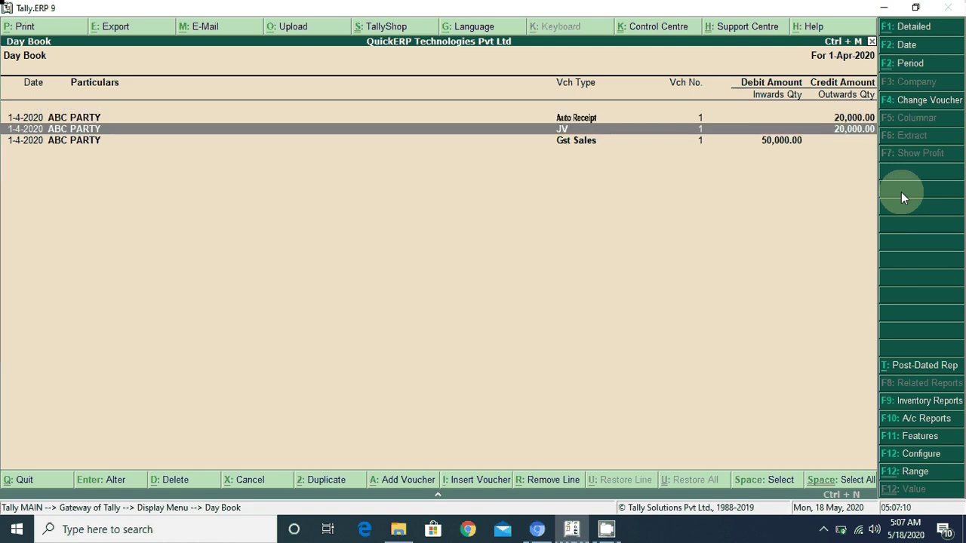
key("Return")
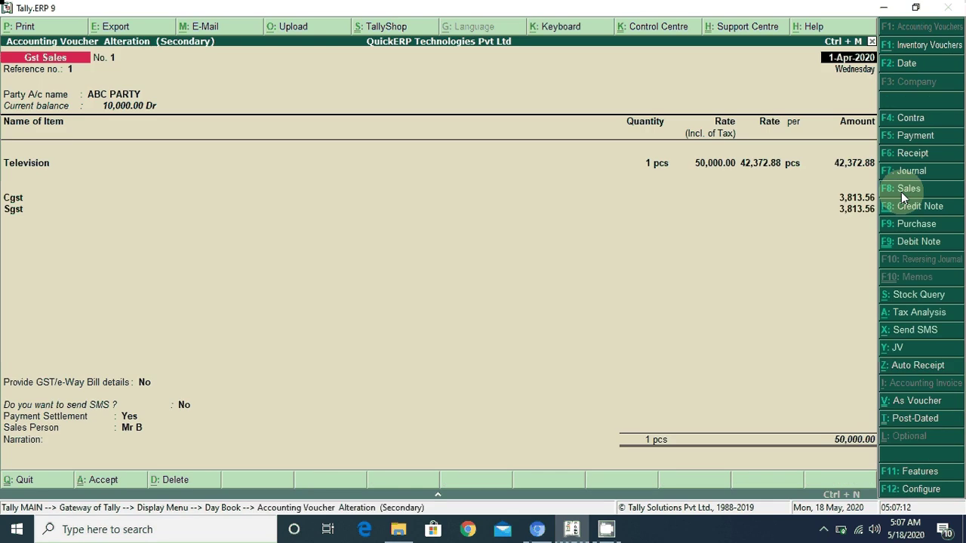
Step: Display the print preview of the Gst Sales voucher's tax invoice, dismissing the logo path warning
key("alt+p")
key("Return")
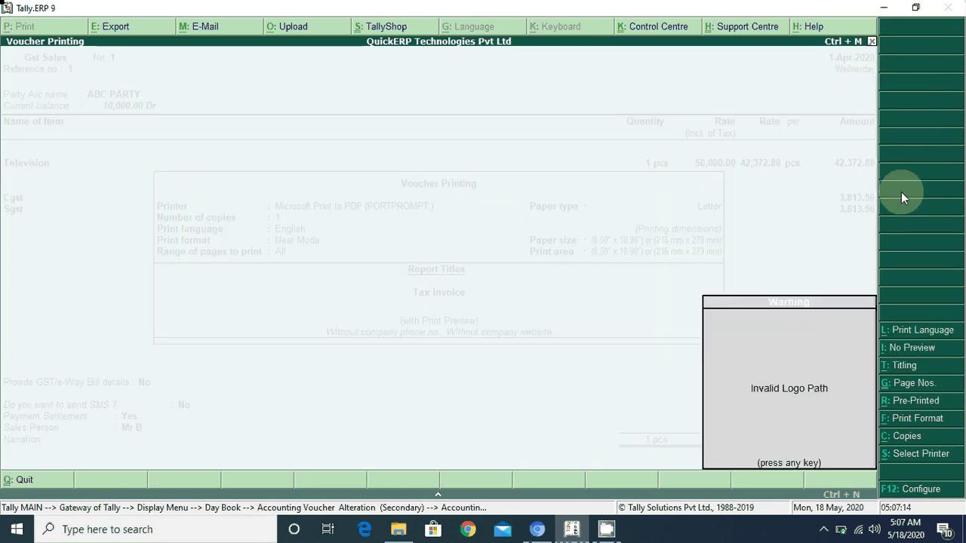
key("Return")
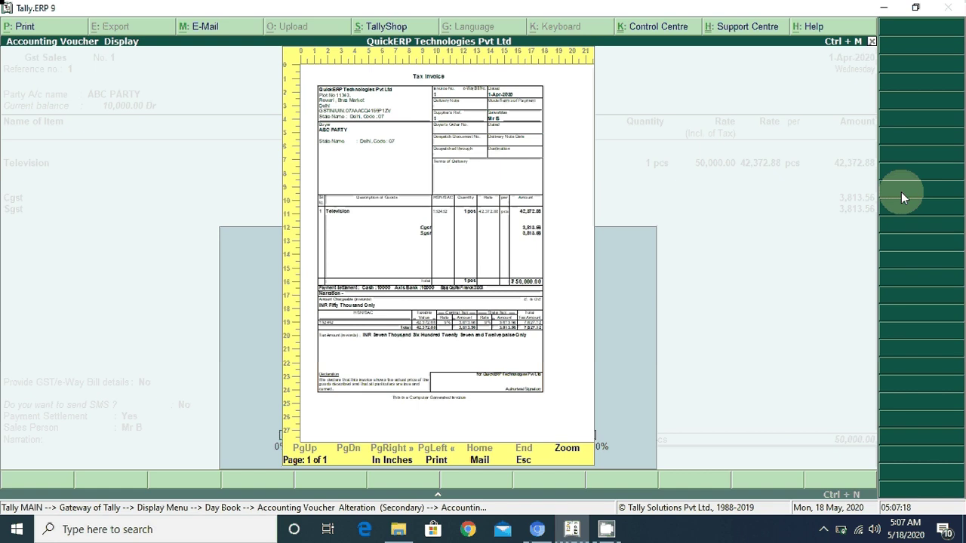
Step: Examine the payment settlement line and tax breakdown on the enlarged tax invoice, and return to the Day Book
key("Return")
key("Down")
key("Down")
key("Down")
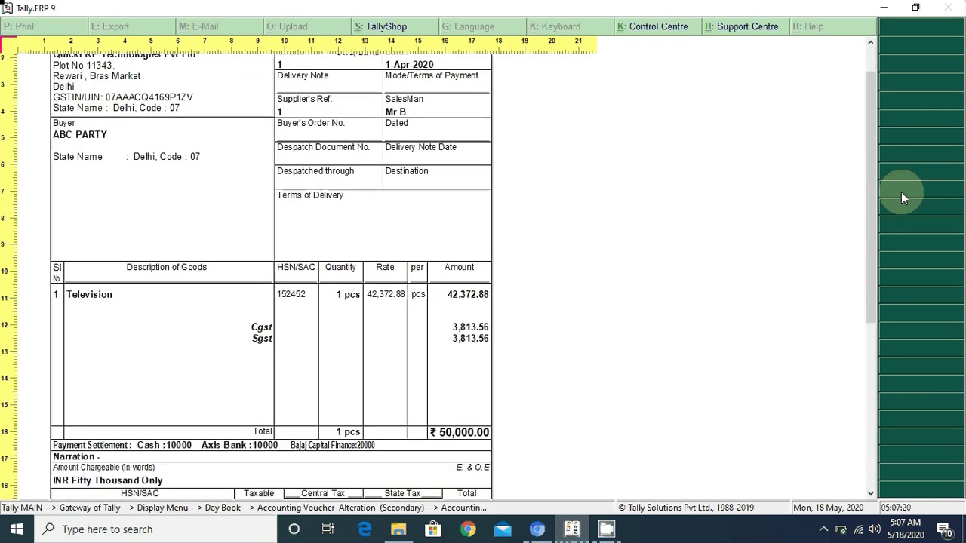
key("Down")
key("Down")
key("Down")
key("Down")
key("Down")
key("Down")
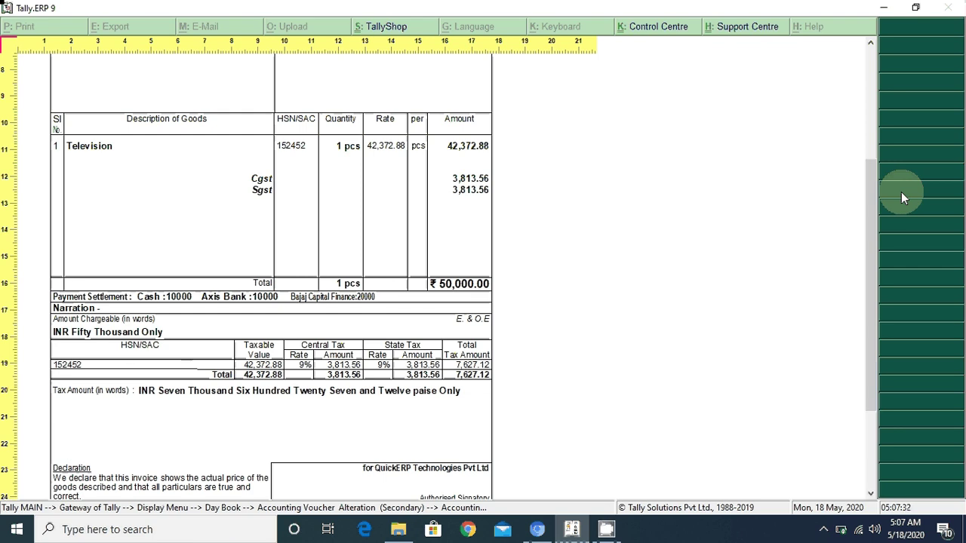
key("alt+z")
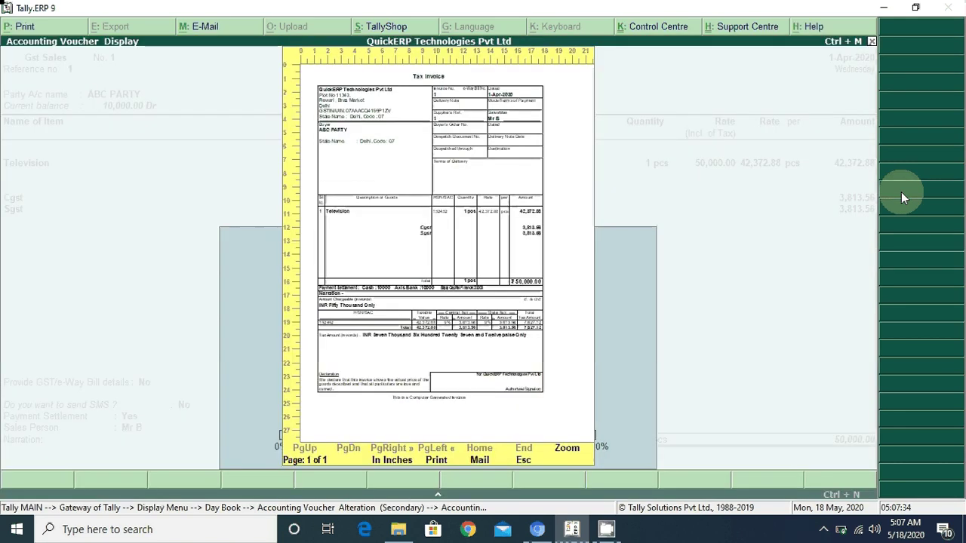
key("Escape")
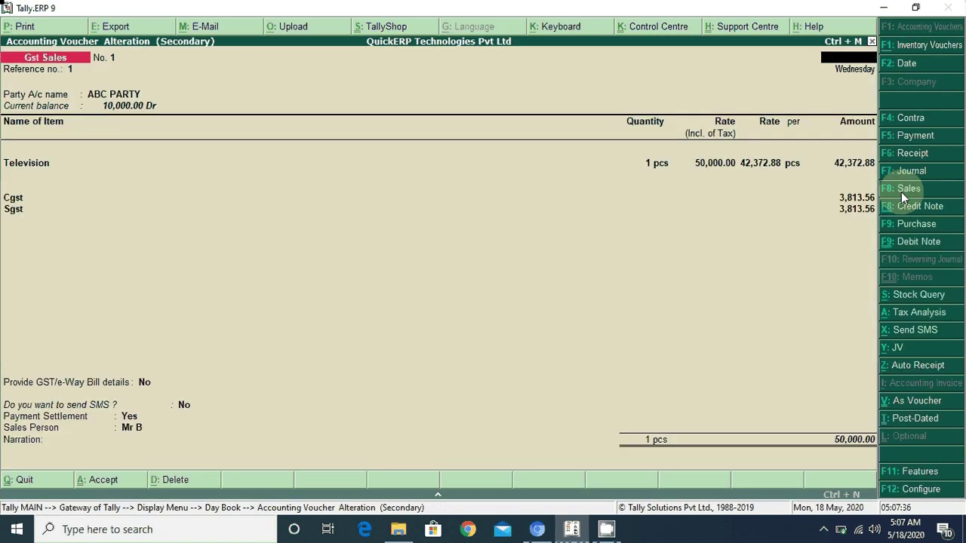
key("Escape")
key("y")
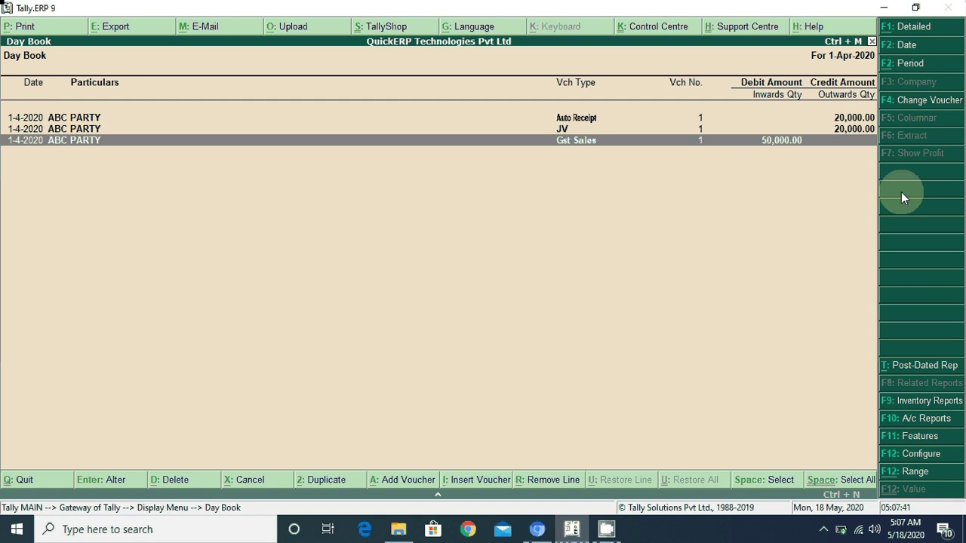
Step: Review the cash and bank entries in the Auto Receipt voucher from the Day Book, and close it without changes
key("Up")
key("Up")
key("Return")
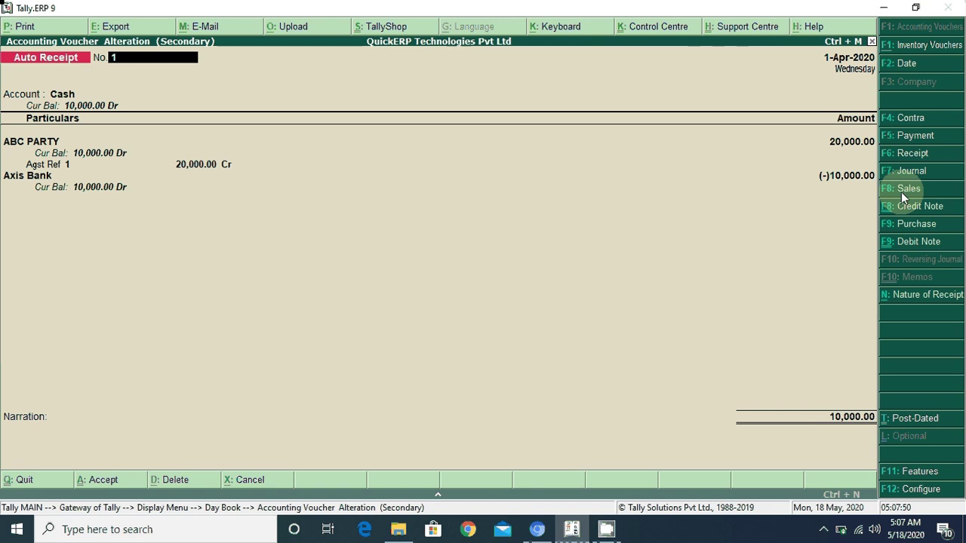
key("Escape")
key("y")
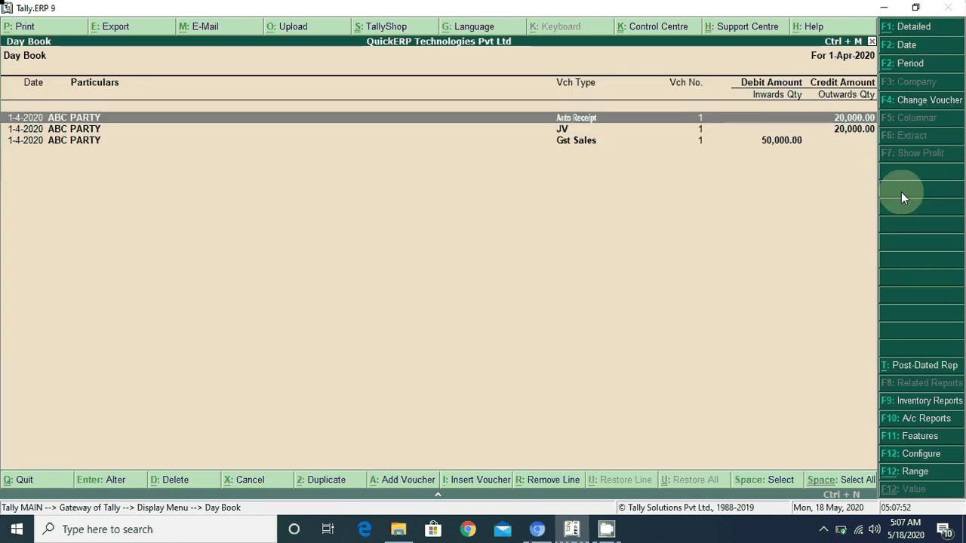
Step: Review the finance entry in the JV voucher from the Day Book, and return to the Gateway of Tally
key("Down")
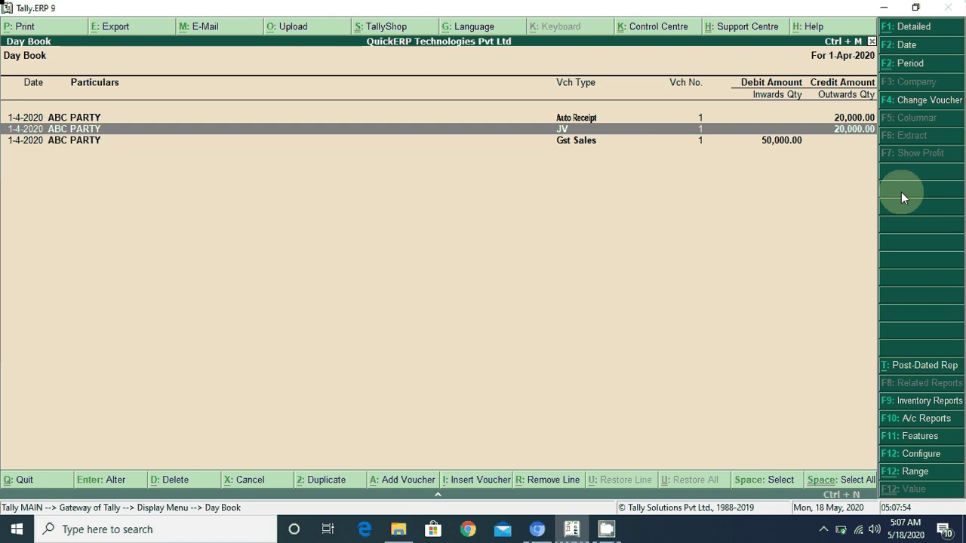
key("Return")
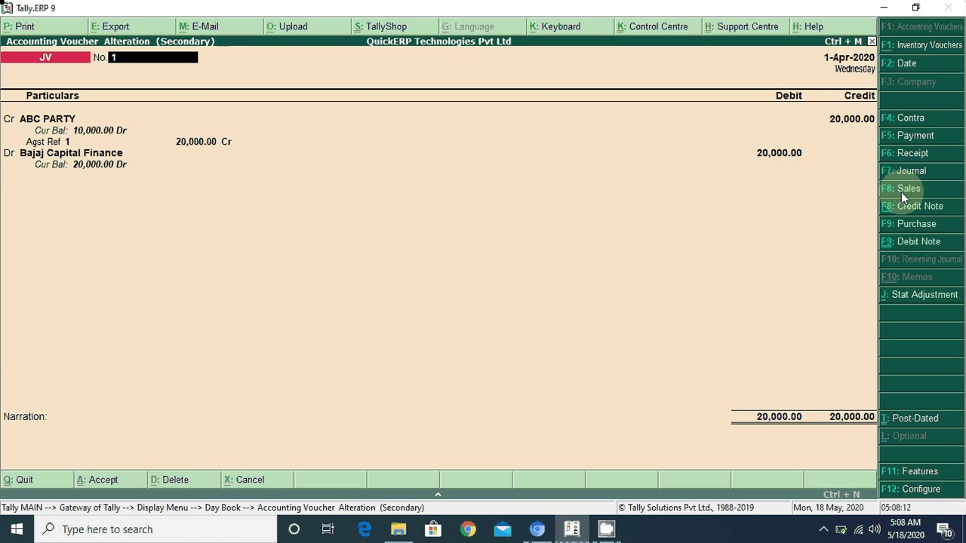
key("Escape")
key("Escape")
key("Escape")
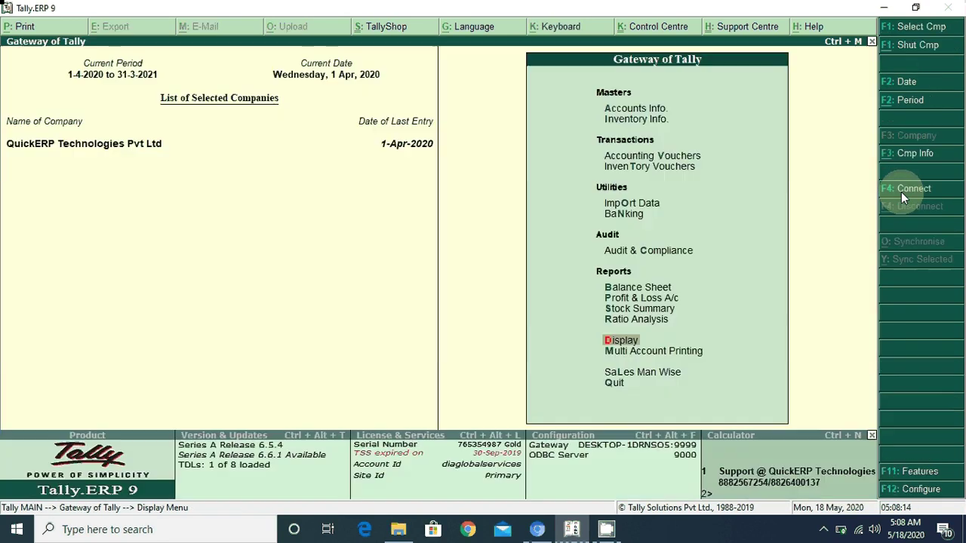
Step: View the Axis Bank ledger's vouchers in the account books, and return to the ledger list
key("d")
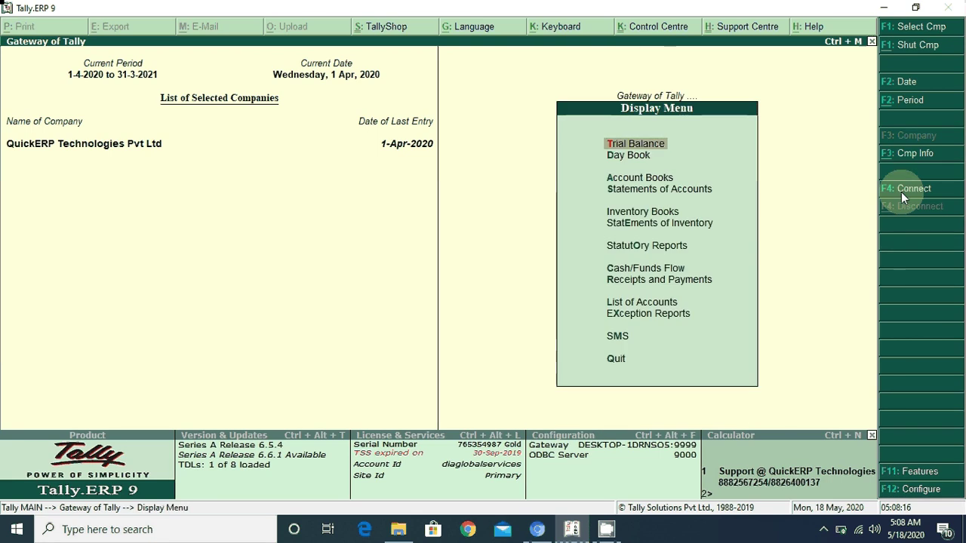
type("alax")
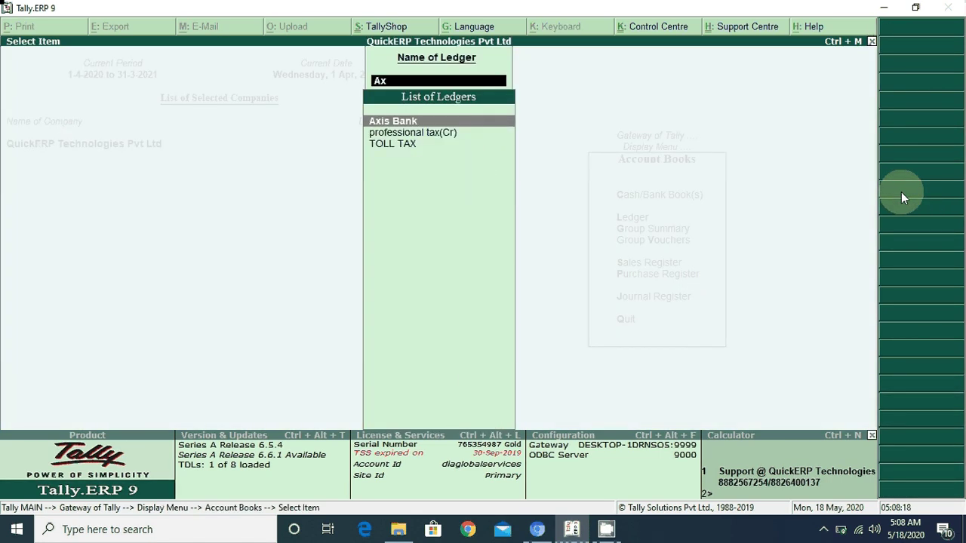
key("Return")
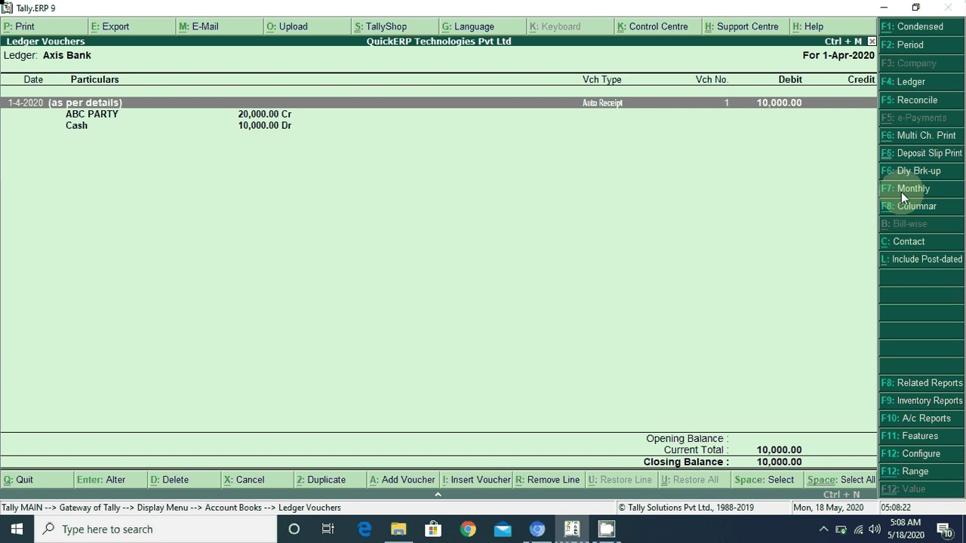
key("Escape")
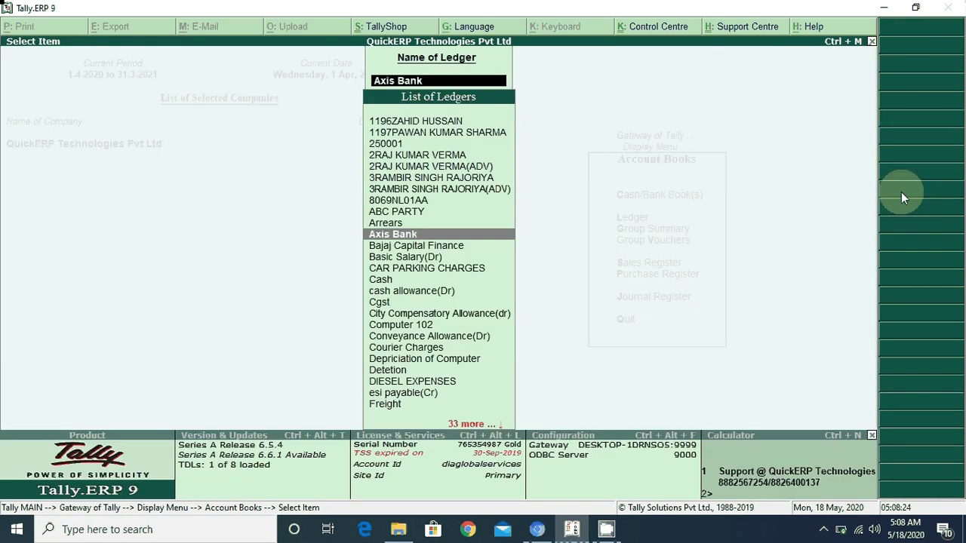
Step: View the Cash ledger's vouchers, and return to the ledger list
type("ca")
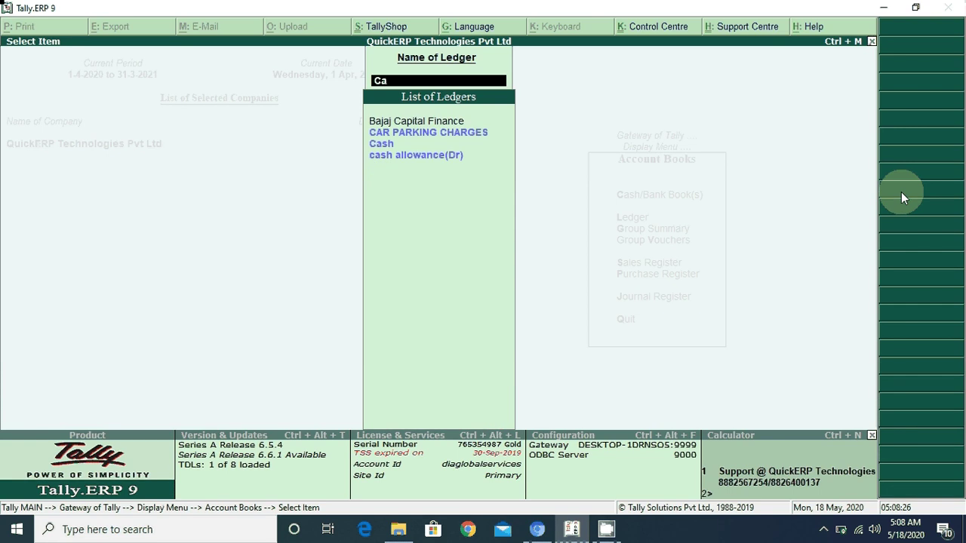
key("Down")
key("Down")
key("Return")
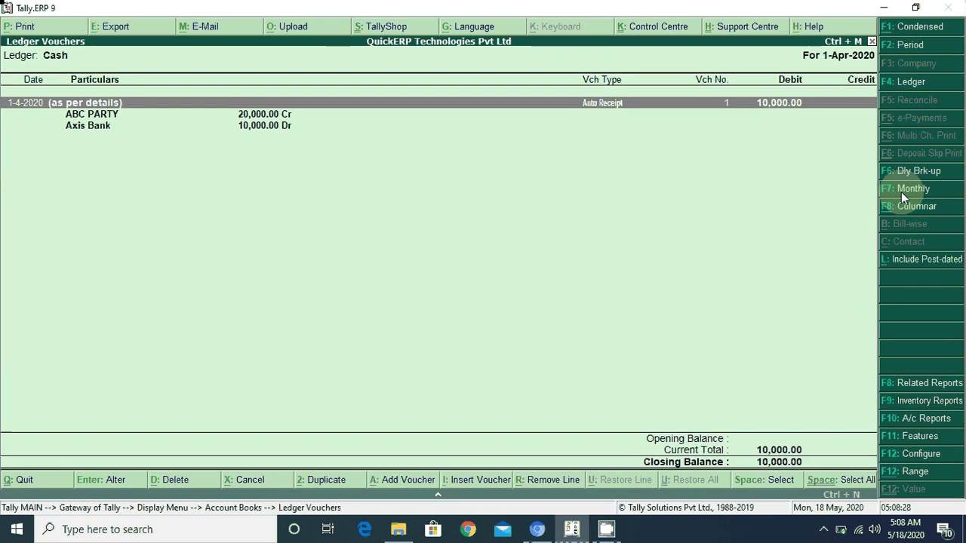
key("Escape")
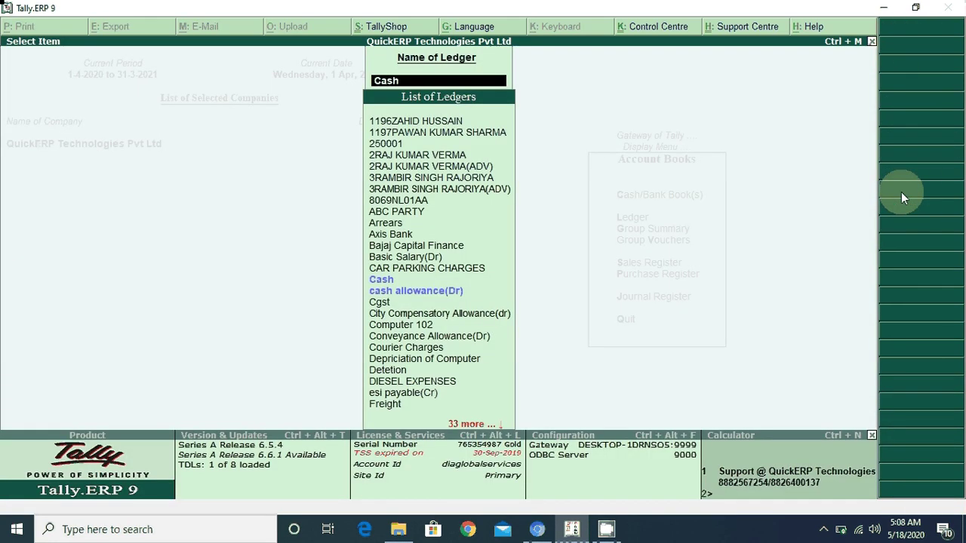
Step: View the Bajaj Capital Finance ledger's vouchers, and return to the Gateway of Tally without quitting
type("Fi")
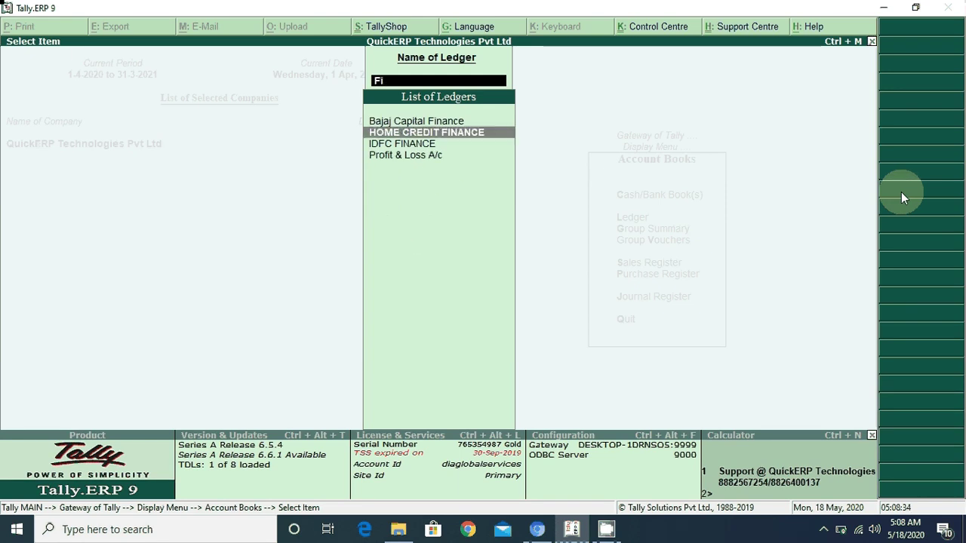
key("Return")
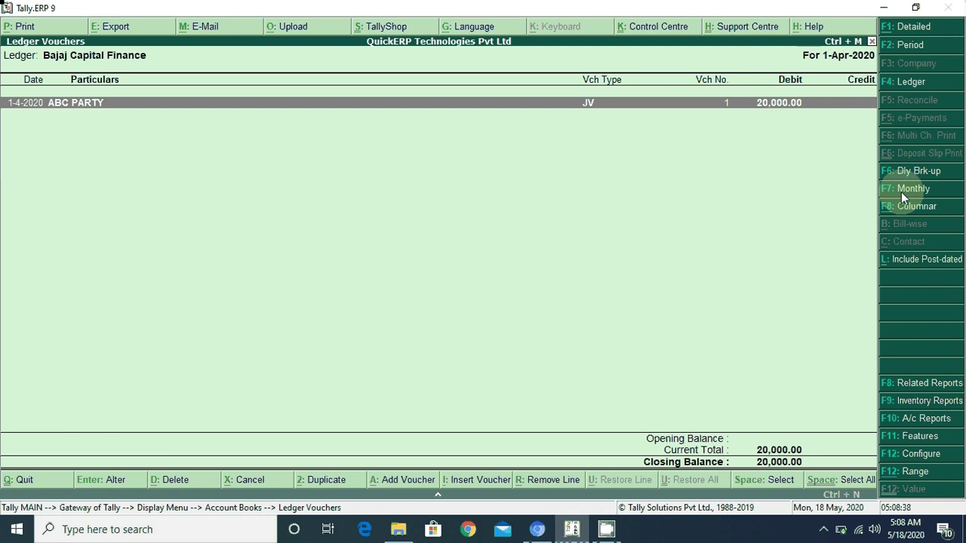
key("Escape")
key("Escape")
key("Escape")
key("Escape")
key("Escape")
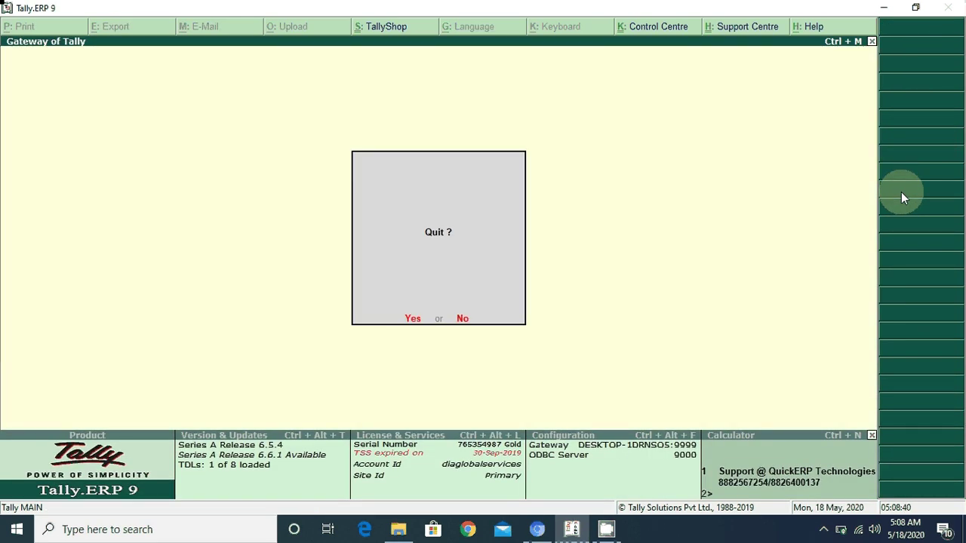
key("Escape")
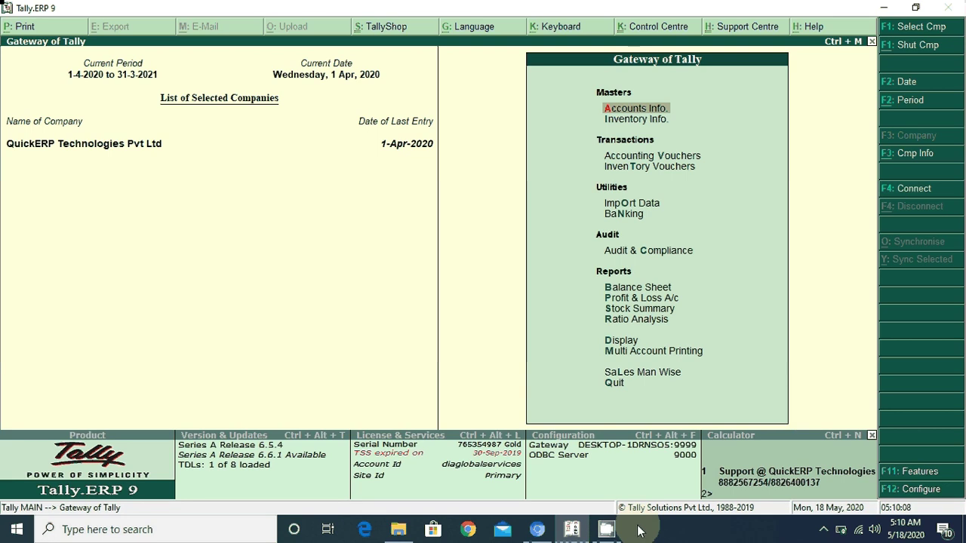
left_click(608, 531)
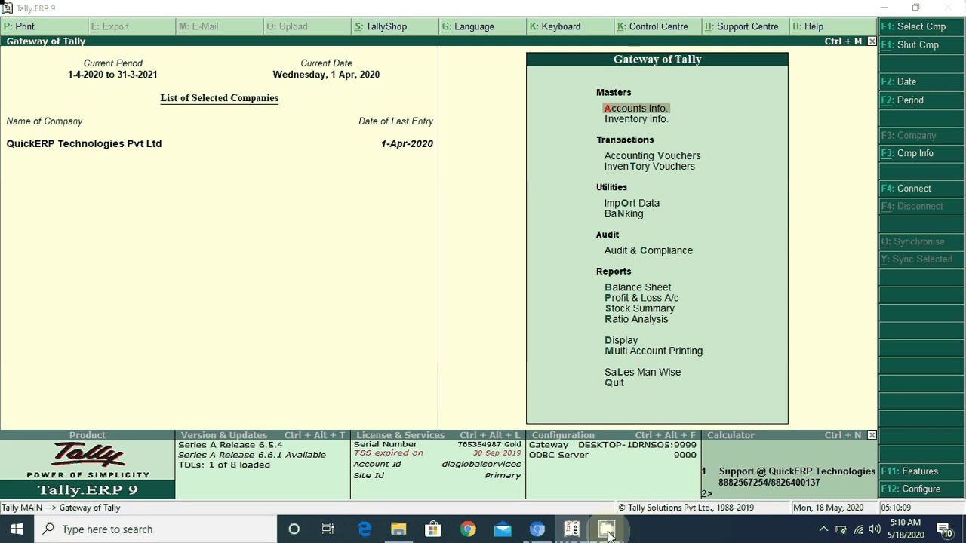
left_click(823, 530)
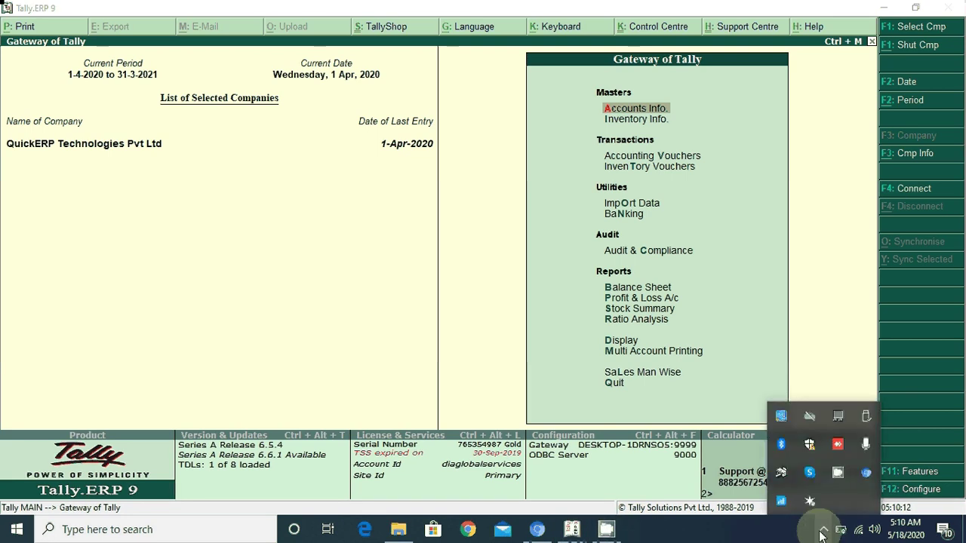
left_click(837, 473)
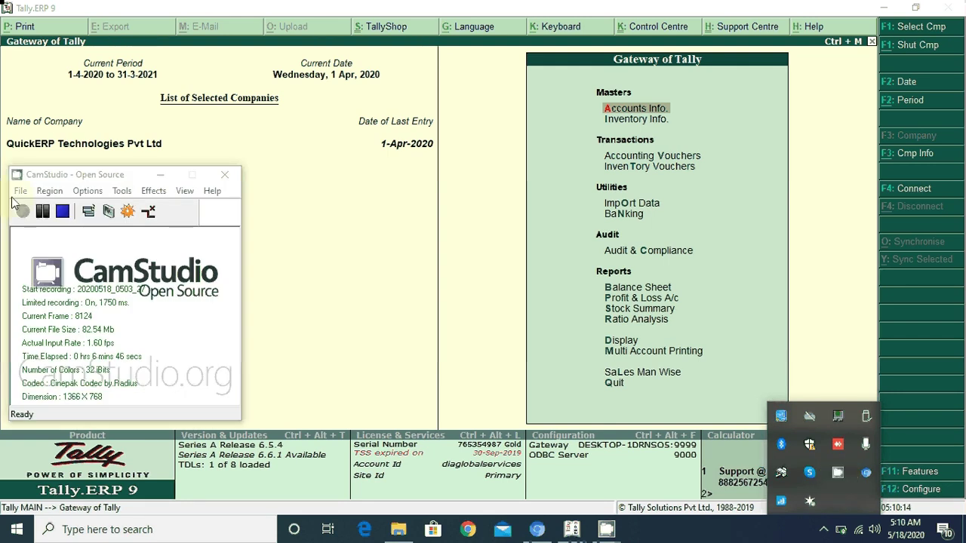